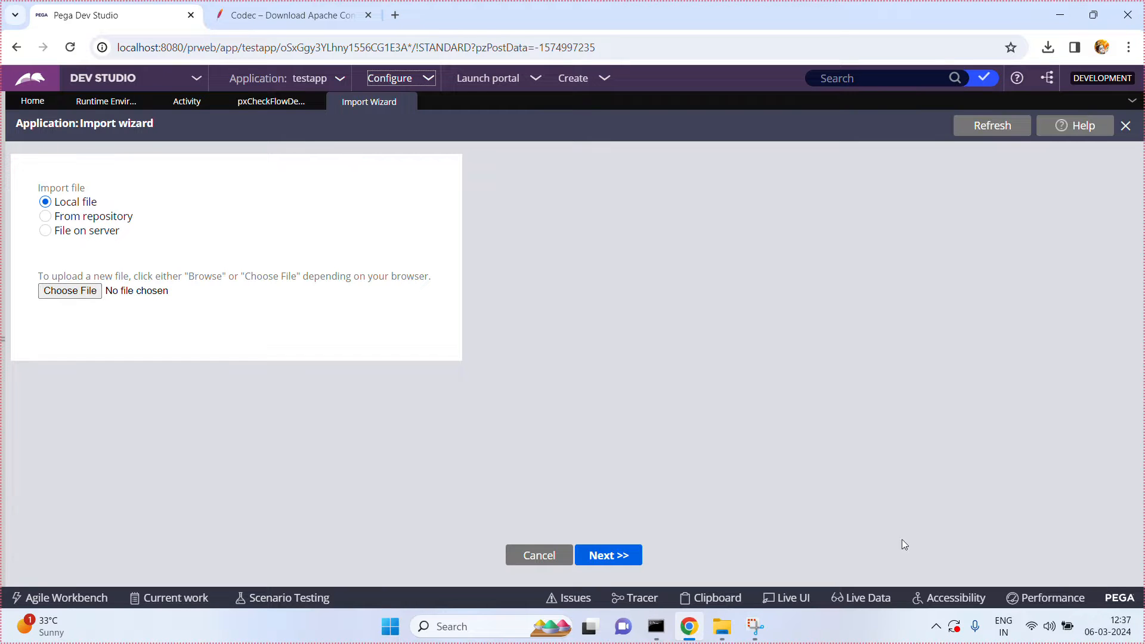
Step: Download the commons-codec-1.16.1-bin.zip binary from the Apache Commons Codec download page
{"action": "left_click", "coordinate": [298, 16]}
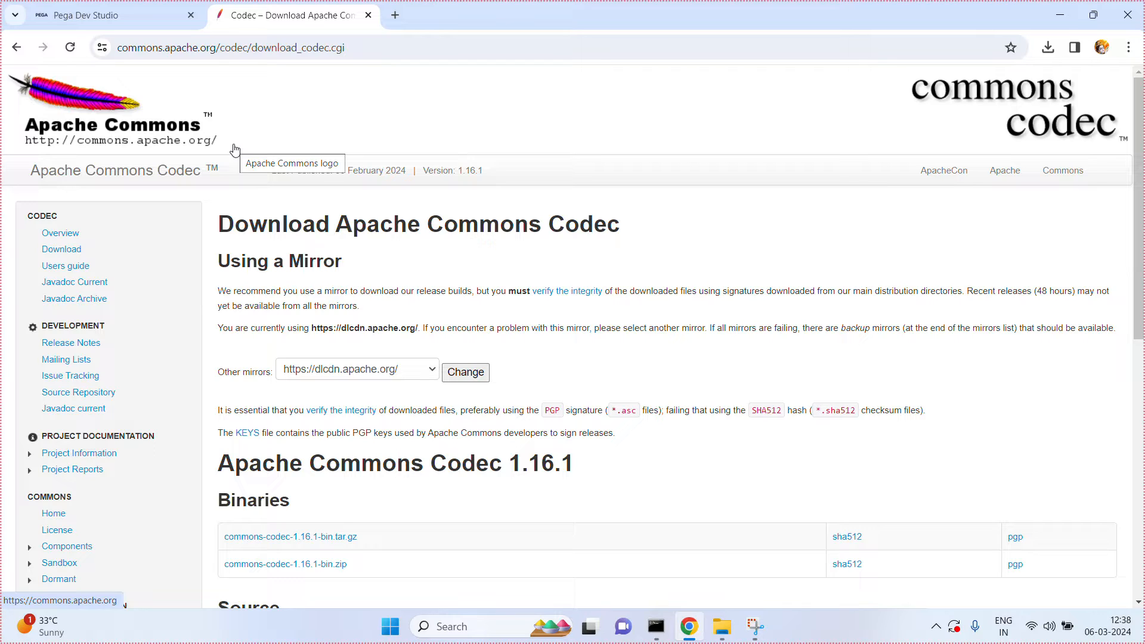
{"action": "left_click", "coordinate": [294, 564]}
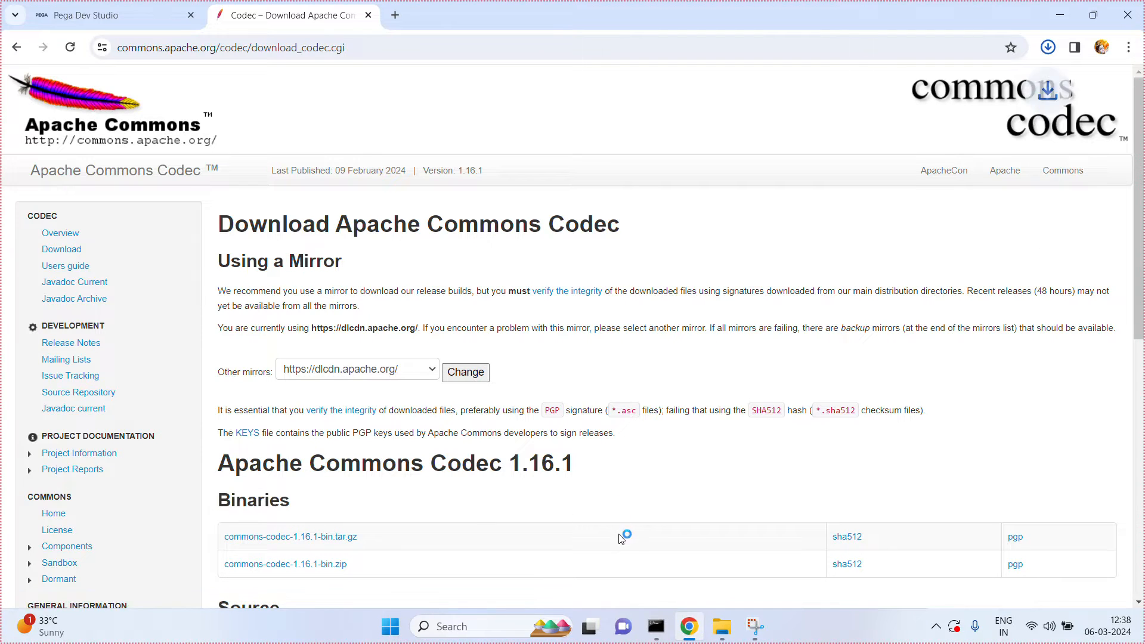
Step: Switch to File Explorer and browse from Downloads into commons-codec-1.16.1-bin and its commons-codec-1.16.1 subfolder to view the jar files
{"action": "left_click", "coordinate": [727, 629]}
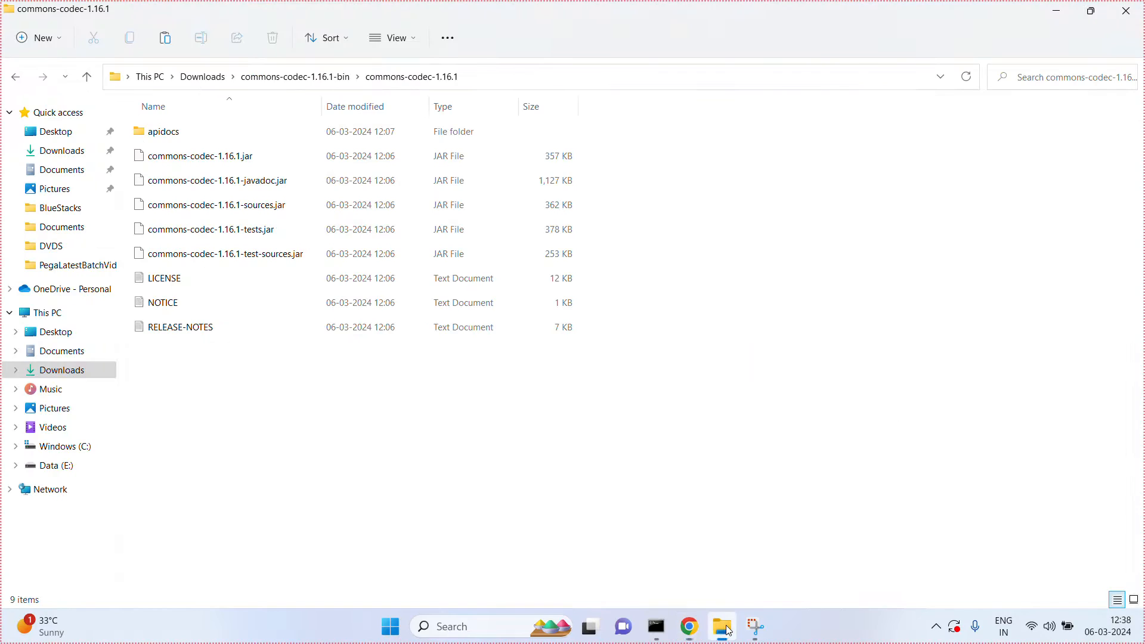
{"action": "left_click", "coordinate": [204, 77]}
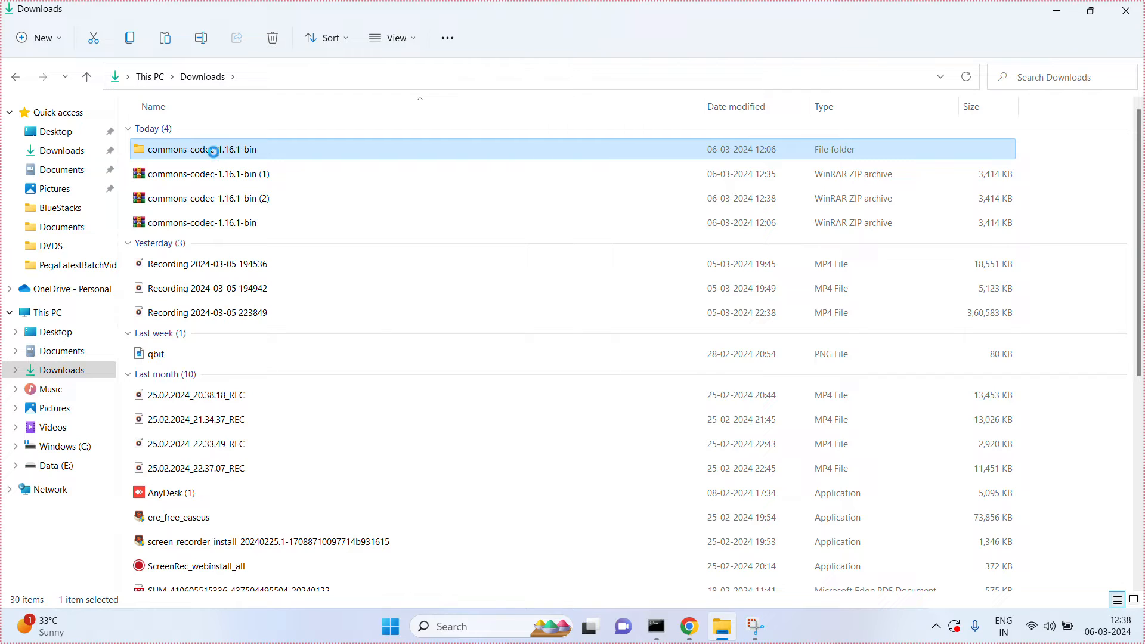
{"action": "double_click", "coordinate": [214, 151]}
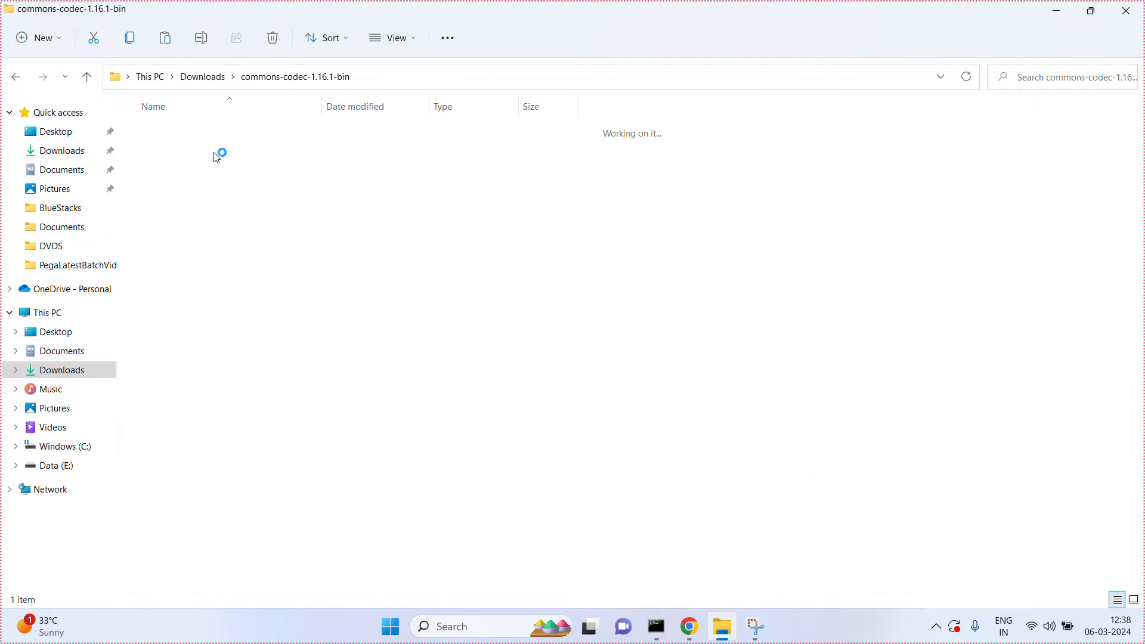
{"action": "double_click", "coordinate": [214, 138]}
{"action": "left_click_drag", "start_coordinate": [212, 136], "coordinate": [224, 162]}
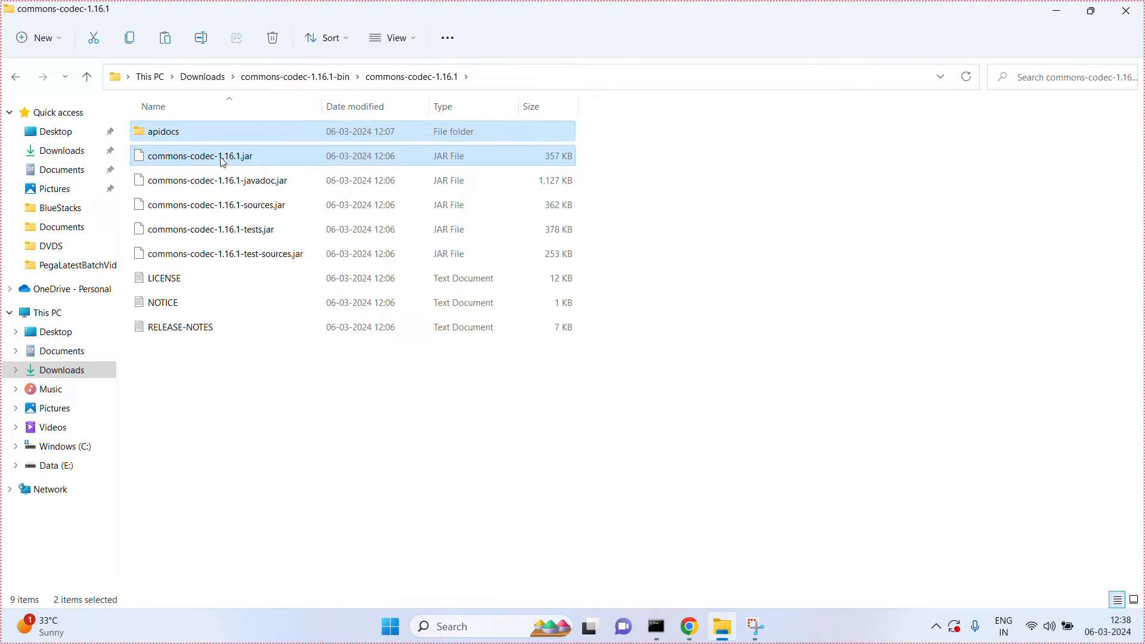
{"action": "left_click", "coordinate": [376, 535]}
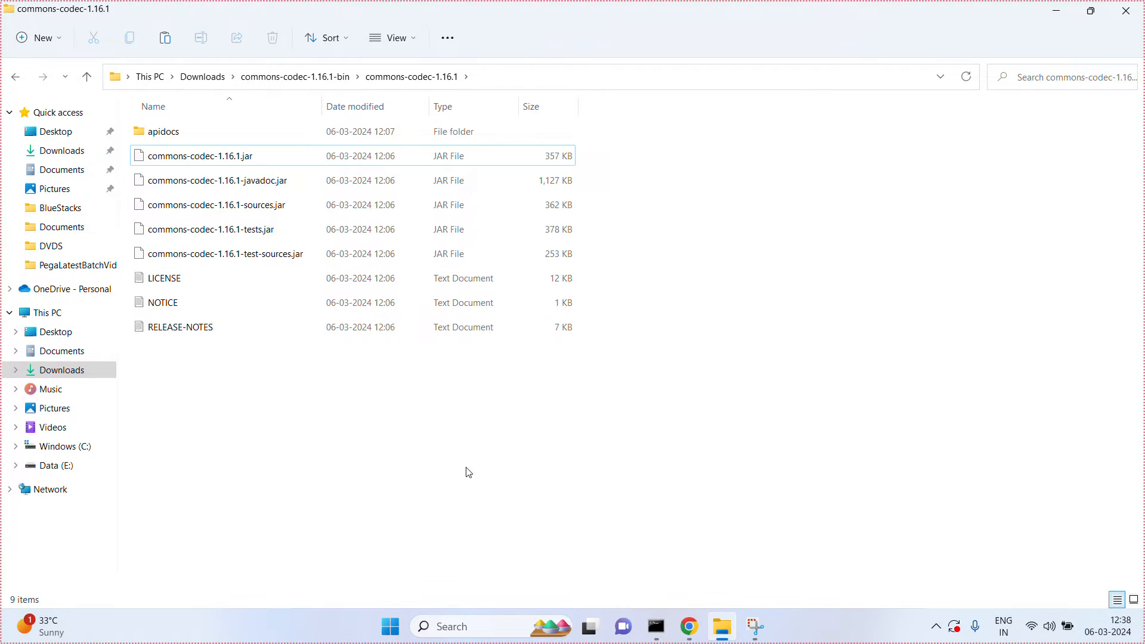
Step: Return to Pega Dev Studio in Chrome and choose commons-codec-1.16.1.jar as the import wizard's local file, accepting the overwrite
{"action": "left_click", "coordinate": [689, 627]}
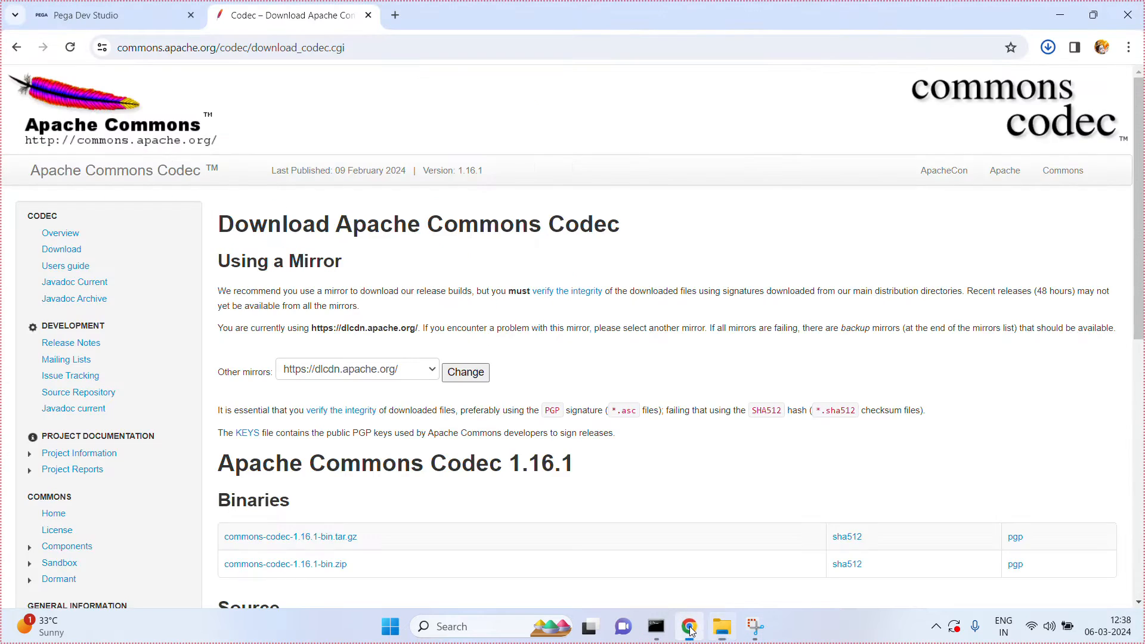
{"action": "left_click", "coordinate": [148, 22]}
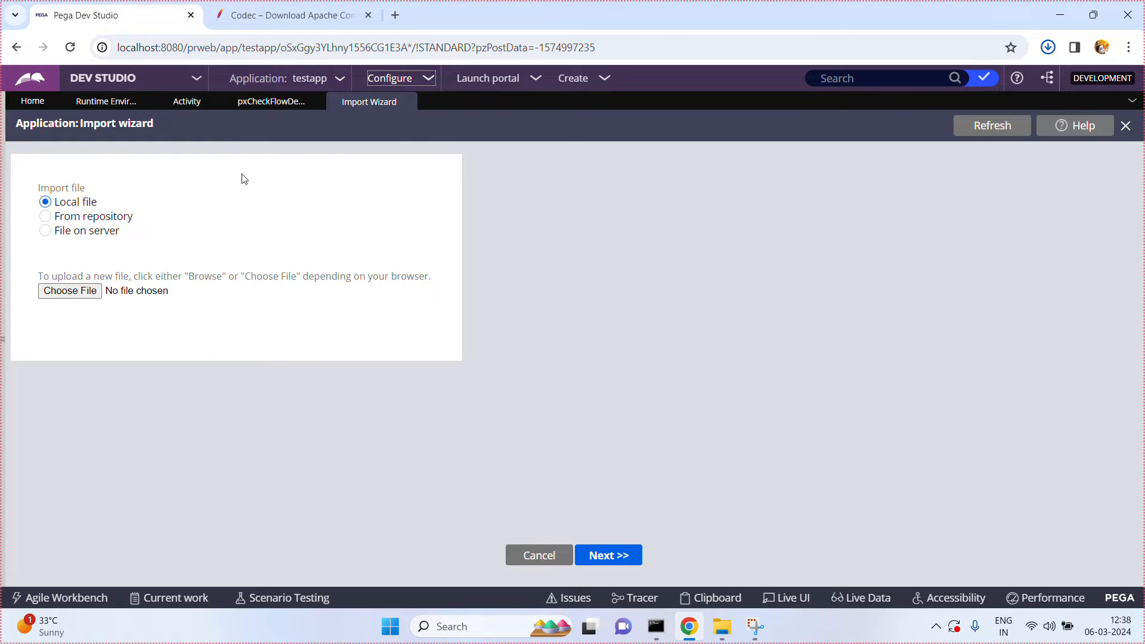
{"action": "left_click", "coordinate": [71, 292]}
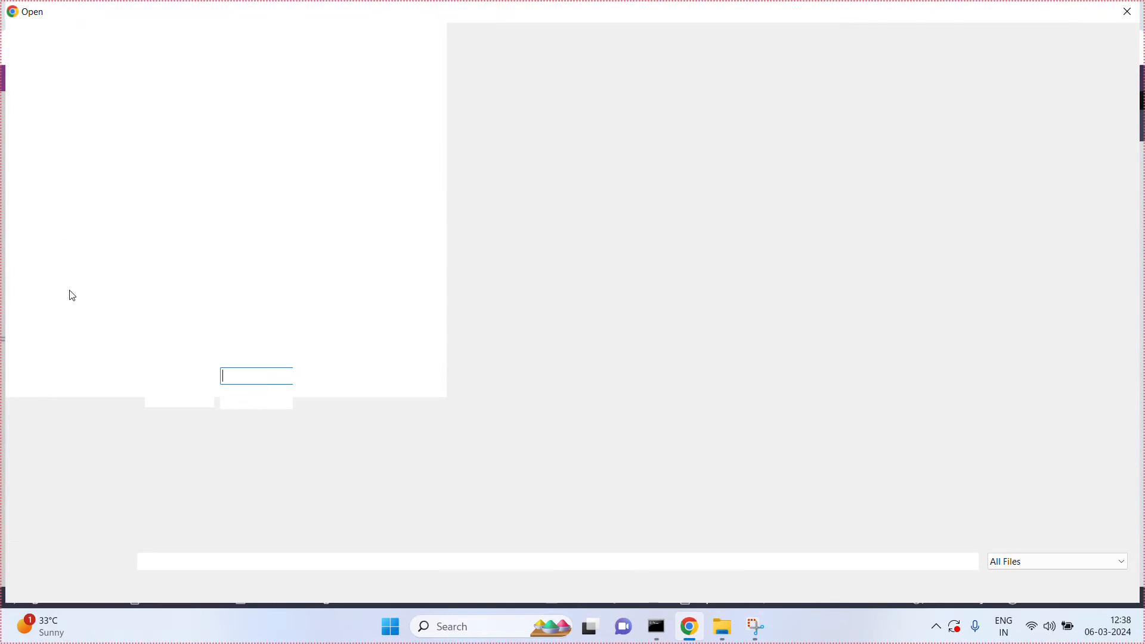
{"action": "left_click", "coordinate": [204, 147]}
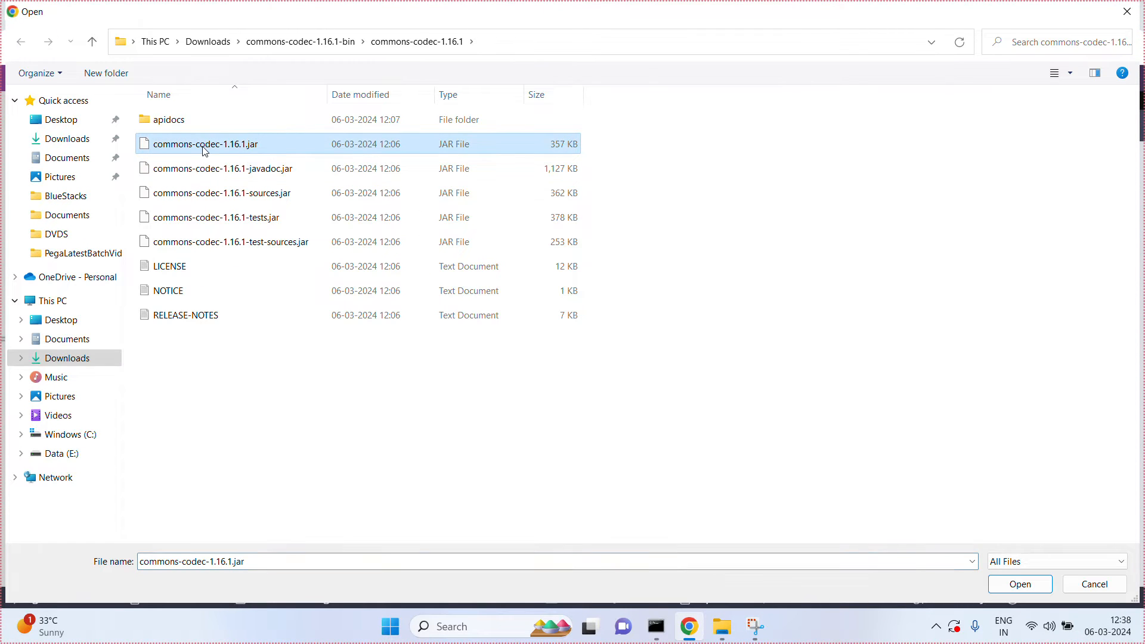
{"action": "left_click", "coordinate": [1025, 592]}
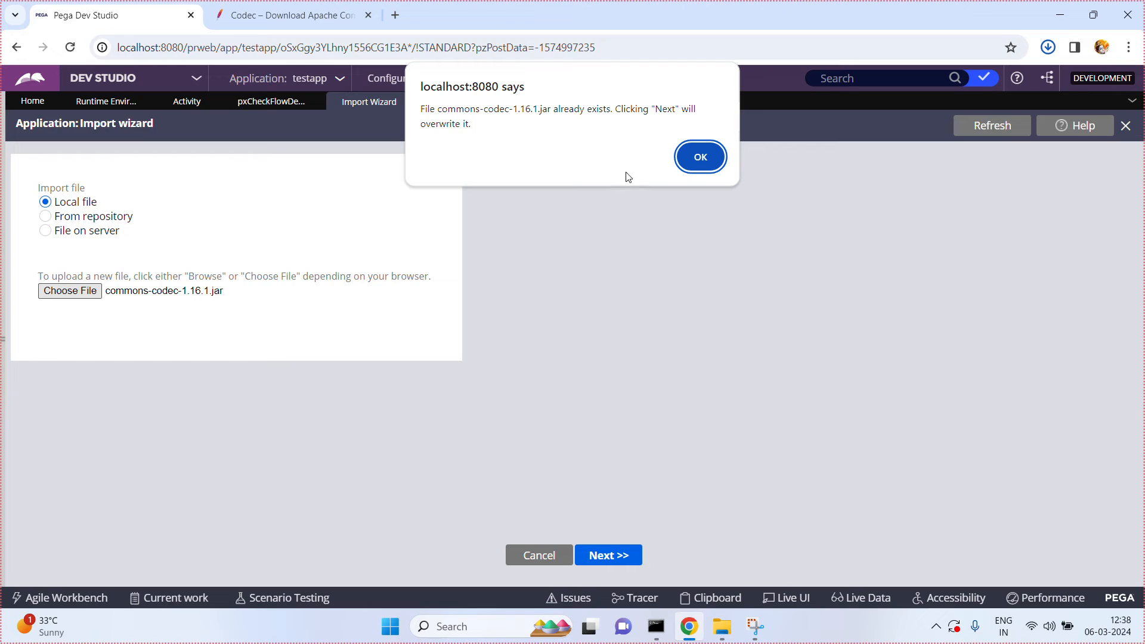
{"action": "left_click", "coordinate": [701, 158]}
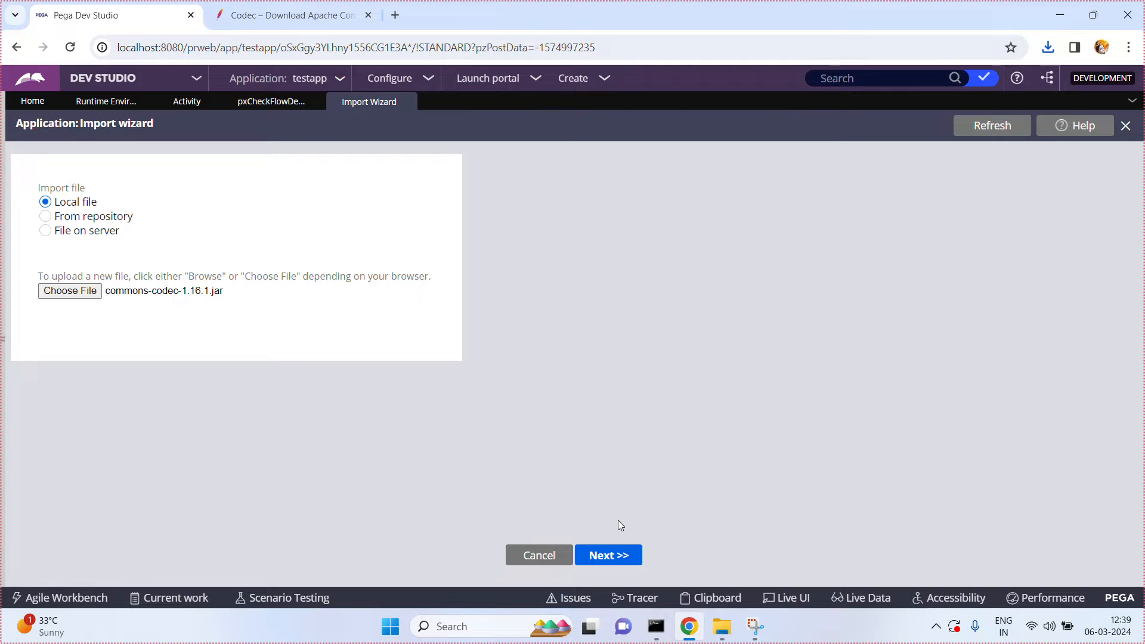
Step: Advance the import wizard past file selection and review the archive's manifest details and import options
{"action": "left_click", "coordinate": [618, 555]}
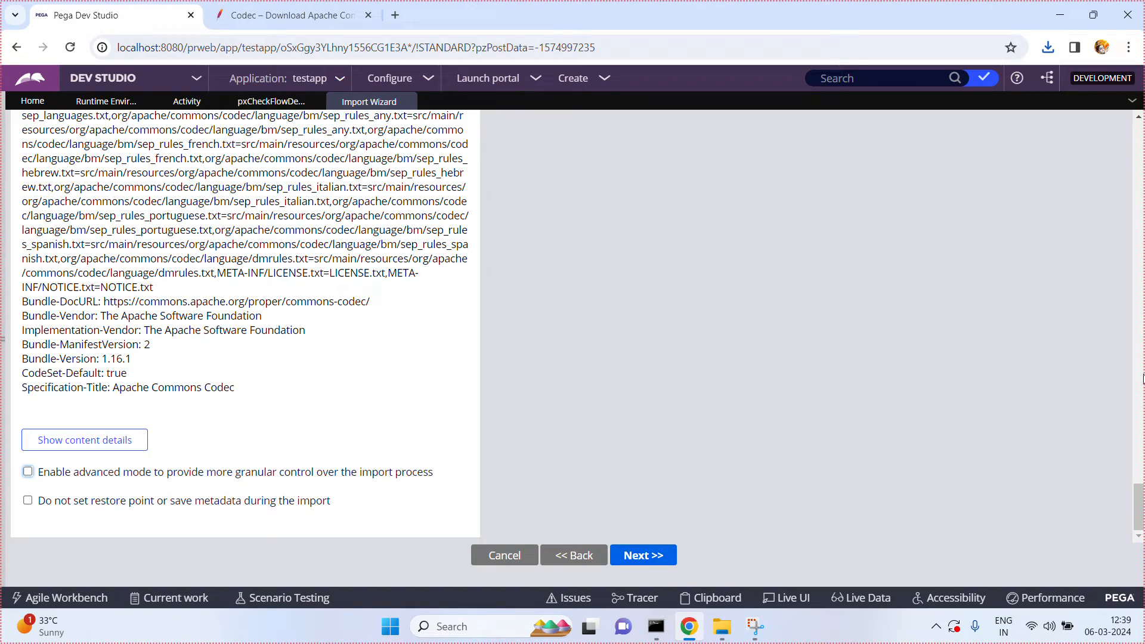
{"action": "left_click_drag", "start_coordinate": [1139, 506], "coordinate": [1139, 532]}
{"action": "left_click", "coordinate": [1141, 166]}
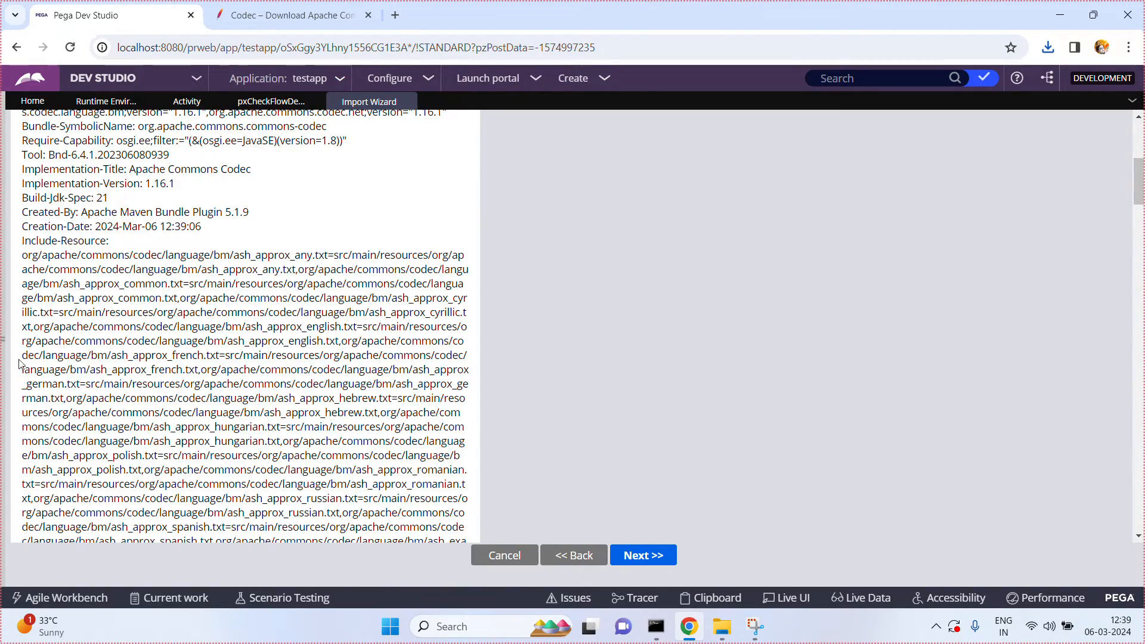
Step: Expand the explorer and list the instances of the System-Runtime-Code class
{"action": "left_click", "coordinate": [2, 346]}
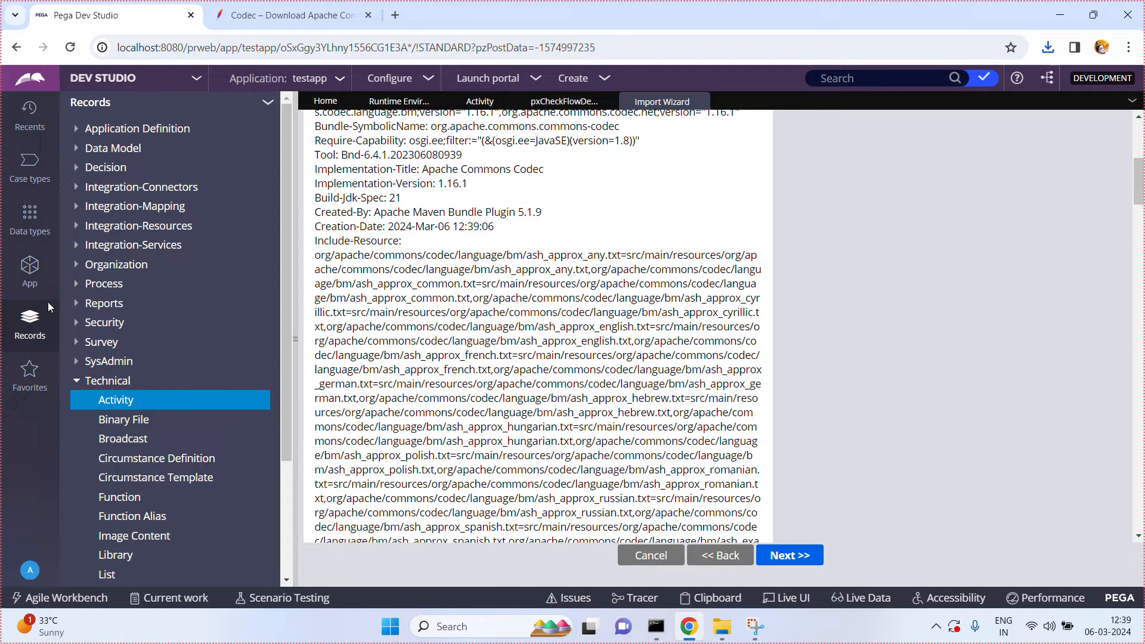
{"action": "left_click", "coordinate": [30, 271]}
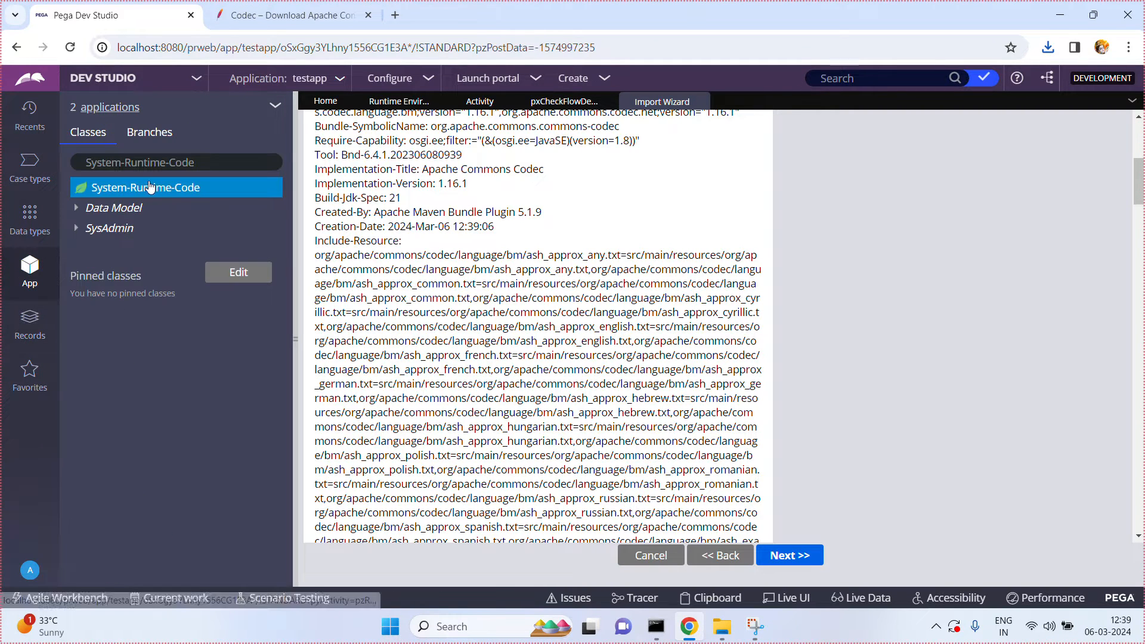
{"action": "left_click", "coordinate": [219, 159]}
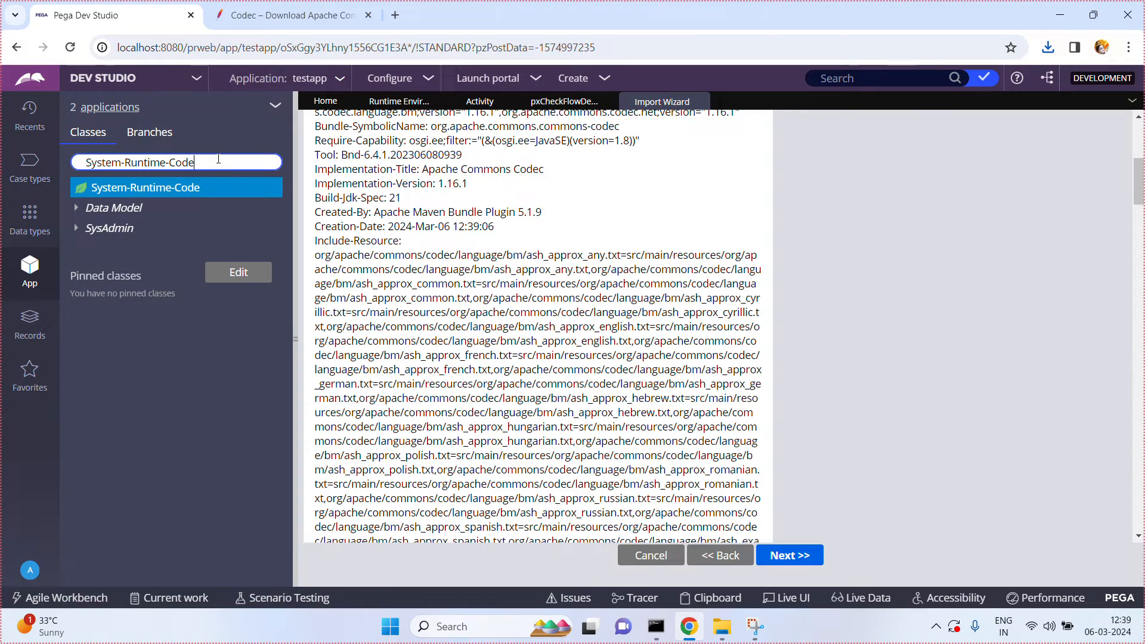
{"action": "left_click", "coordinate": [178, 188]}
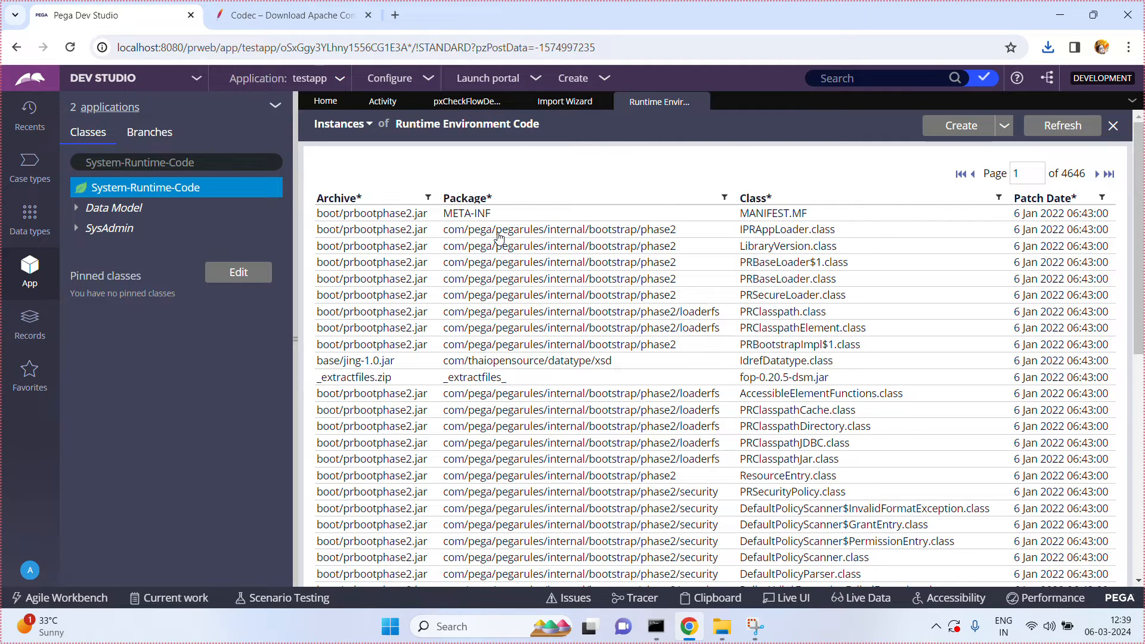
Step: Filter the Runtime Environment Code instances by archive name commons-codec
{"action": "left_click", "coordinate": [428, 198]}
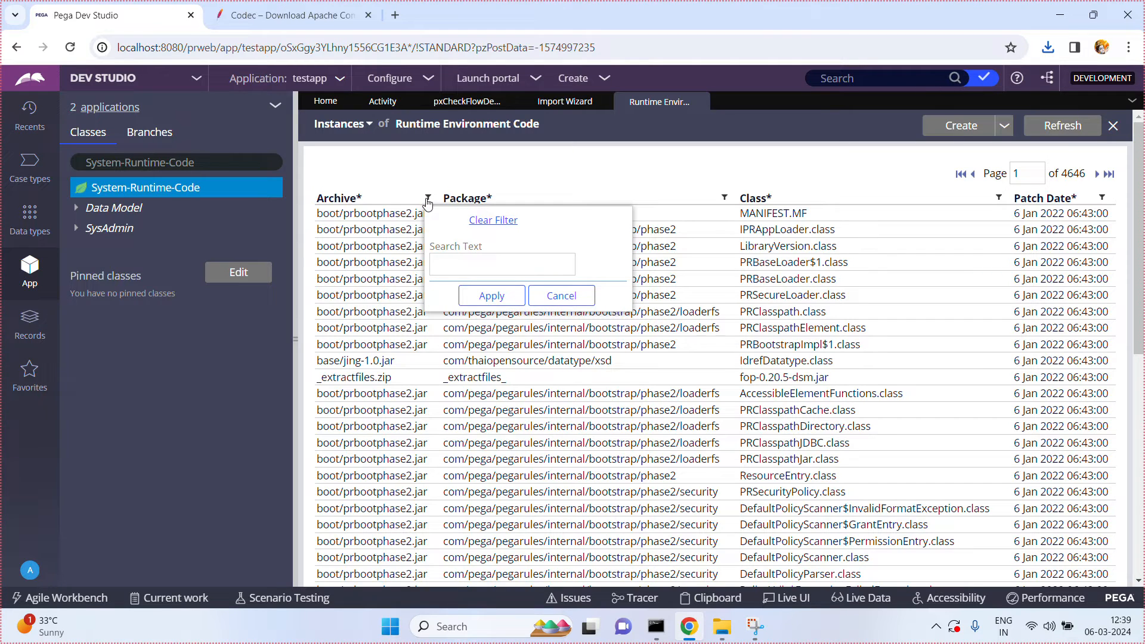
{"action": "left_click", "coordinate": [465, 263]}
{"action": "type", "text": "comm"}
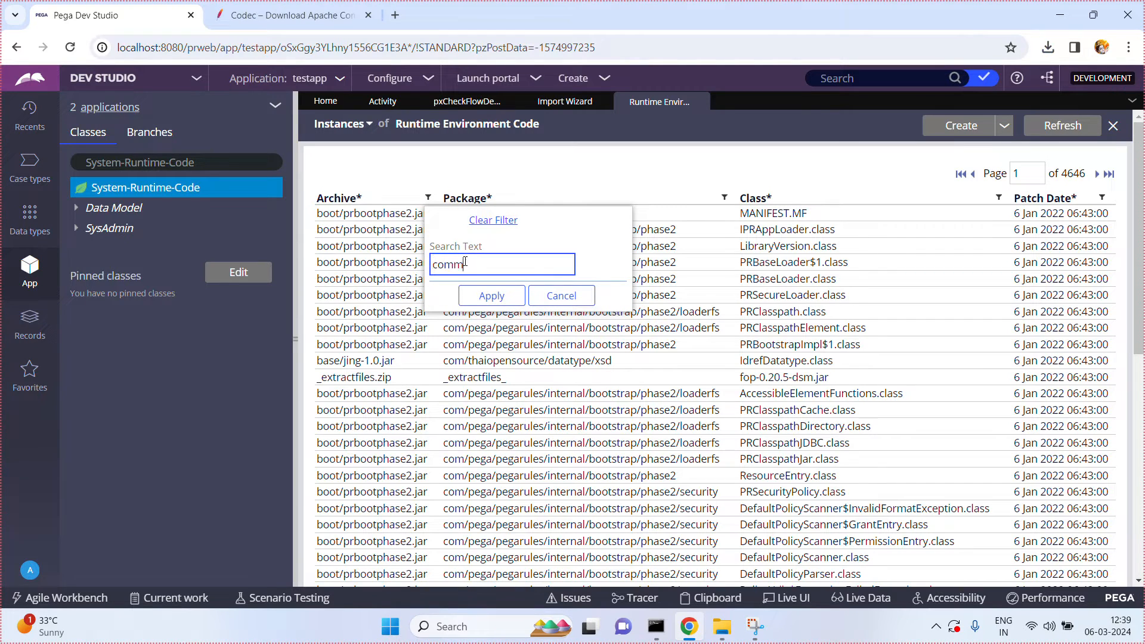
{"action": "type", "text": "ons-codec"}
{"action": "left_click", "coordinate": [489, 296]}
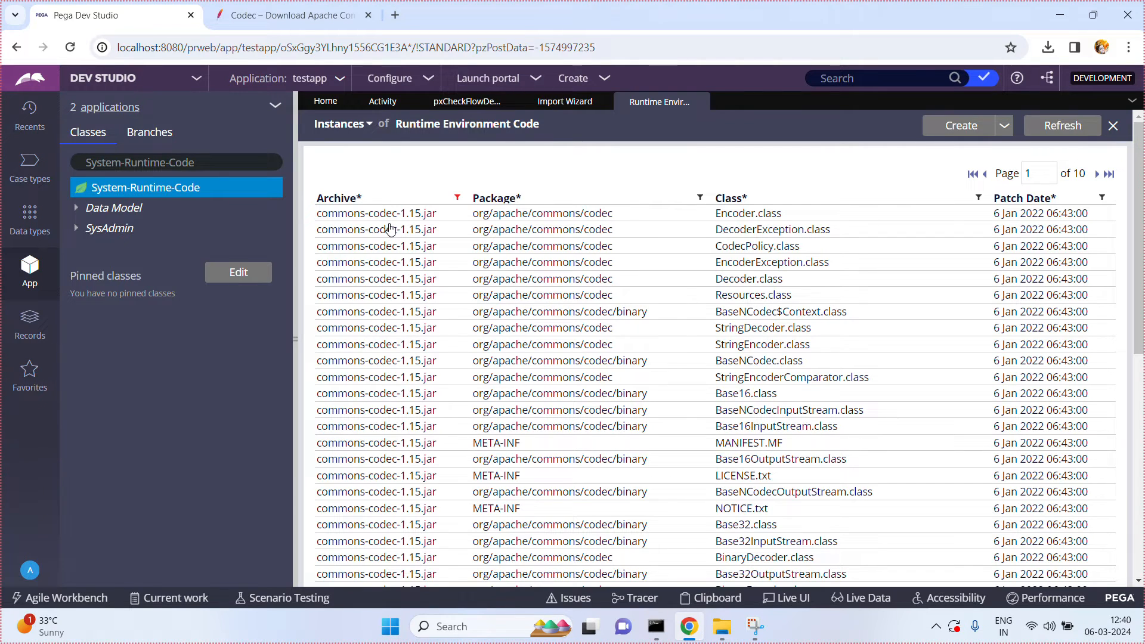
Step: Check the jar's version in its File Explorer folder and narrow the archive filter in Dev Studio to commons-codec-1.16
{"action": "left_click", "coordinate": [723, 627]}
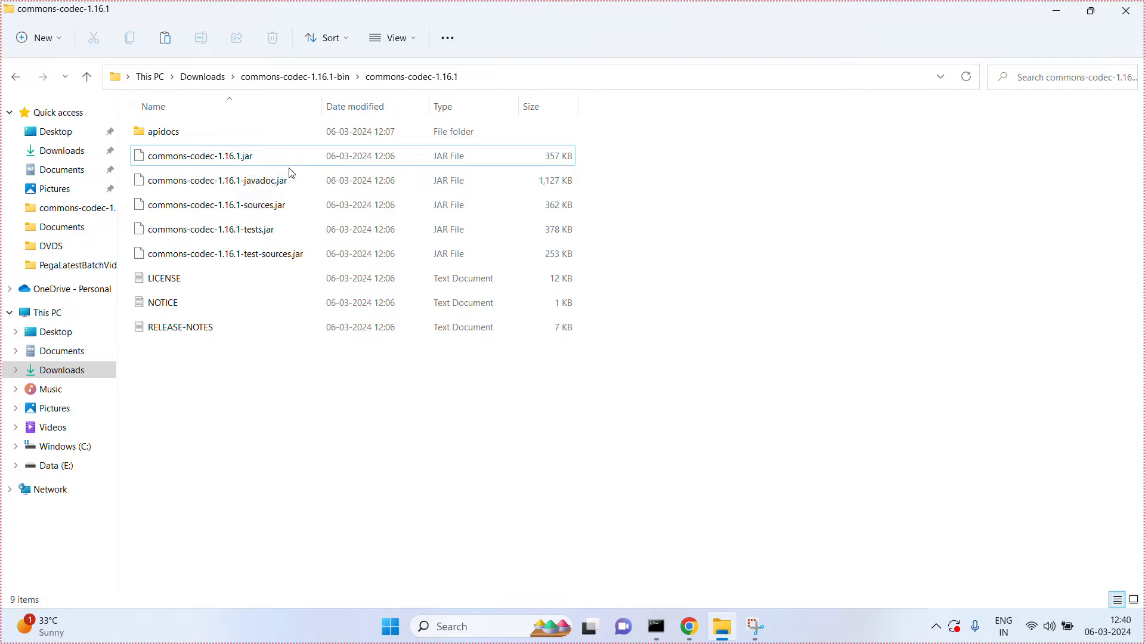
{"action": "left_click", "coordinate": [1061, 19]}
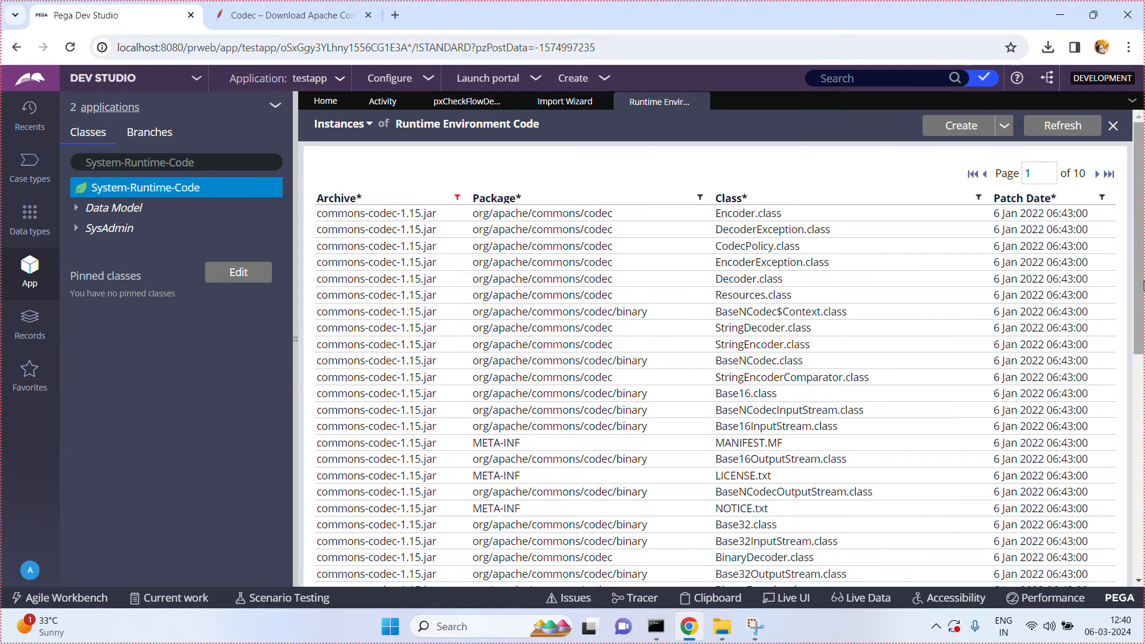
{"action": "mouse_move", "coordinate": [1138, 308]}
{"action": "left_mouse_down"}
{"action": "mouse_move", "coordinate": [1140, 531]}
{"action": "mouse_move", "coordinate": [1141, 306]}
{"action": "left_mouse_up"}
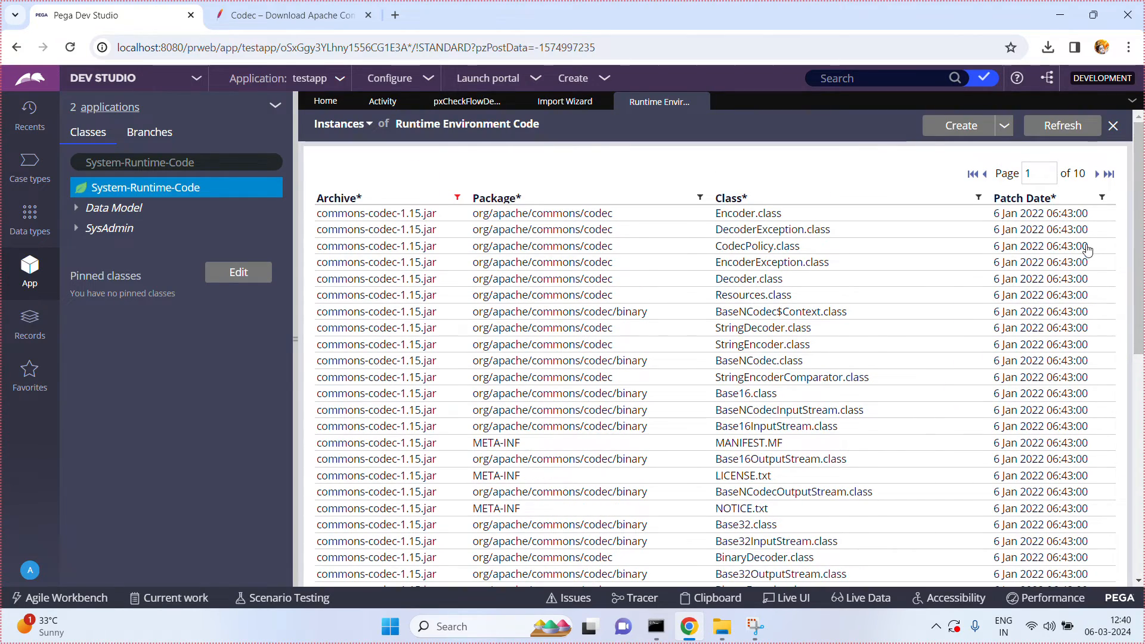
{"action": "left_click", "coordinate": [457, 198]}
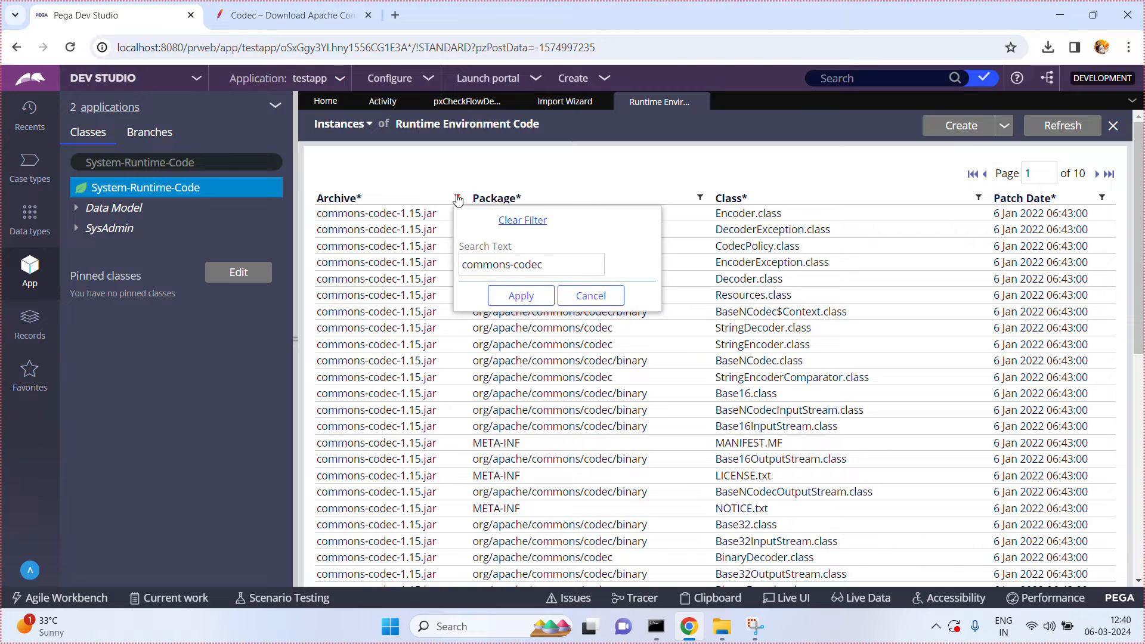
{"action": "left_click", "coordinate": [558, 266]}
{"action": "type", "text": "-1.16"}
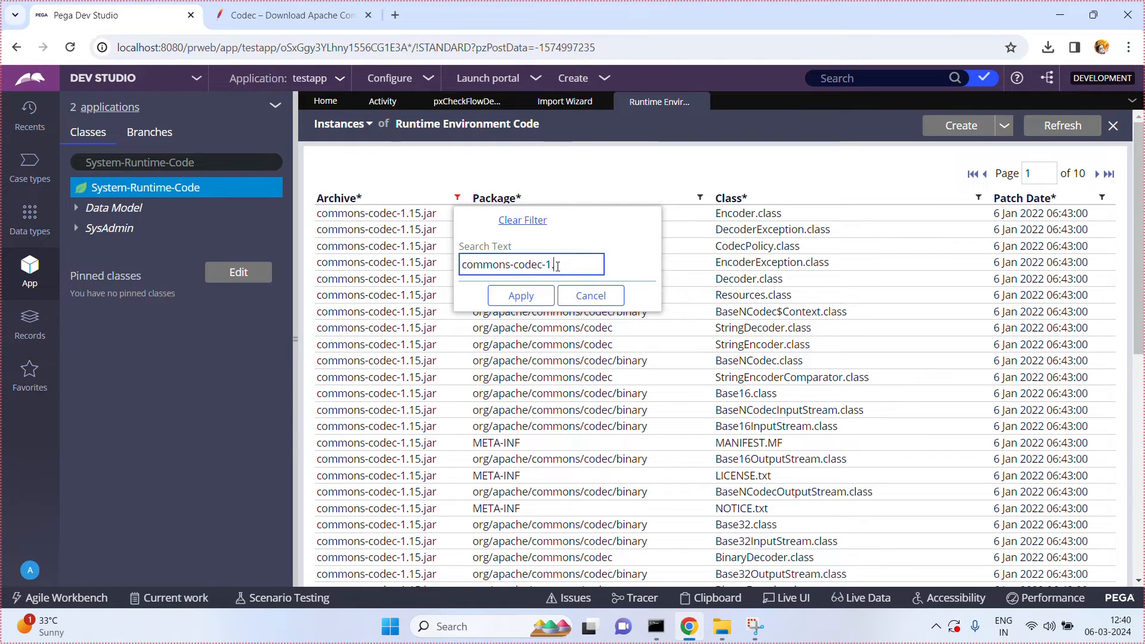
{"action": "left_click", "coordinate": [524, 302]}
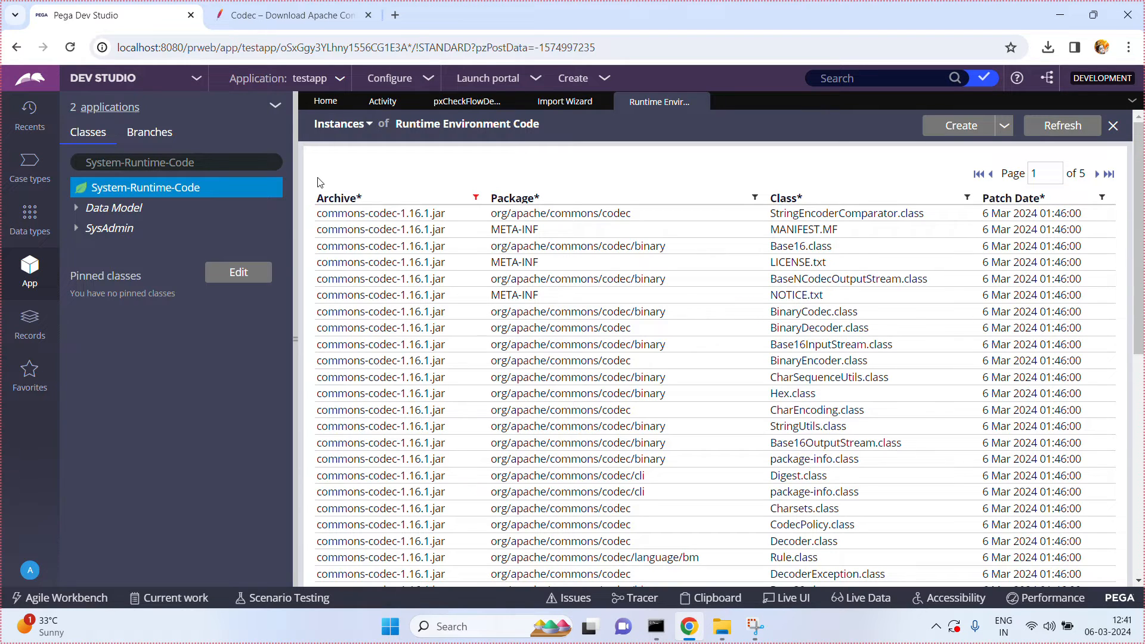
Step: Expand the java step of the pxCheckFlowDependencies activity and examine its Base64 class, input string and decode call
{"action": "left_click", "coordinate": [466, 102]}
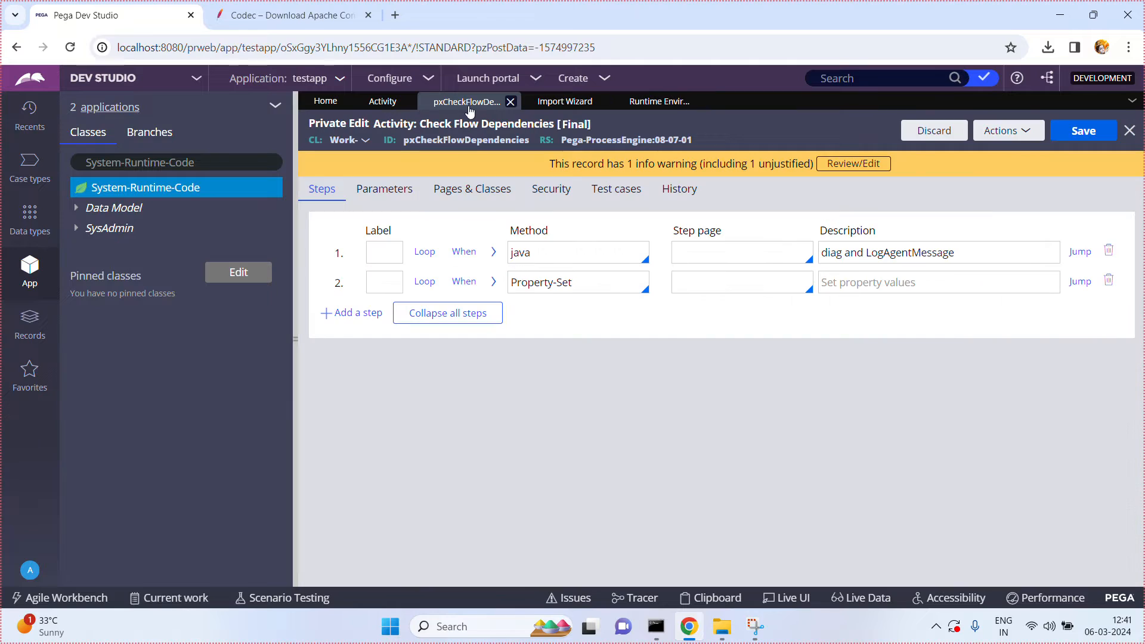
{"action": "left_click", "coordinate": [494, 252]}
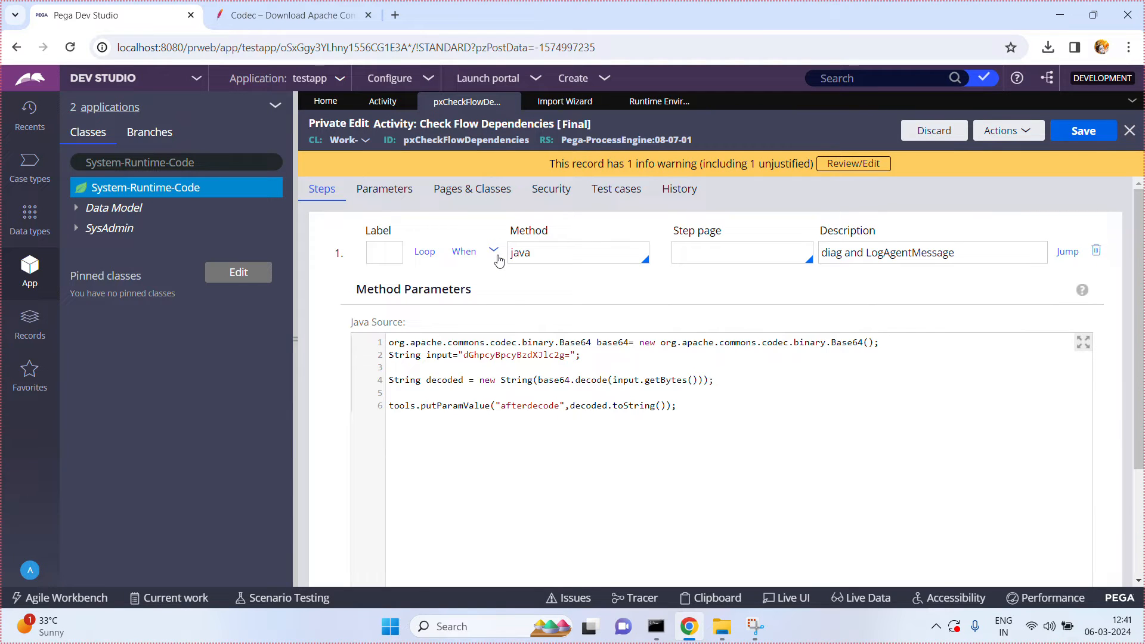
{"action": "triple_click", "coordinate": [575, 344]}
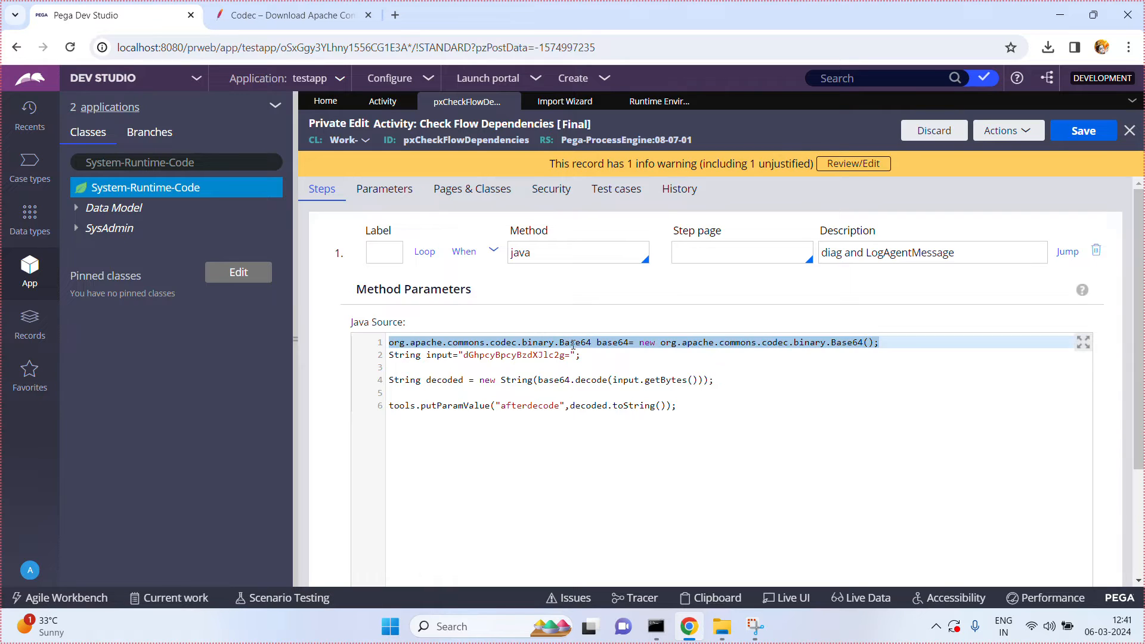
{"action": "double_click", "coordinate": [573, 344]}
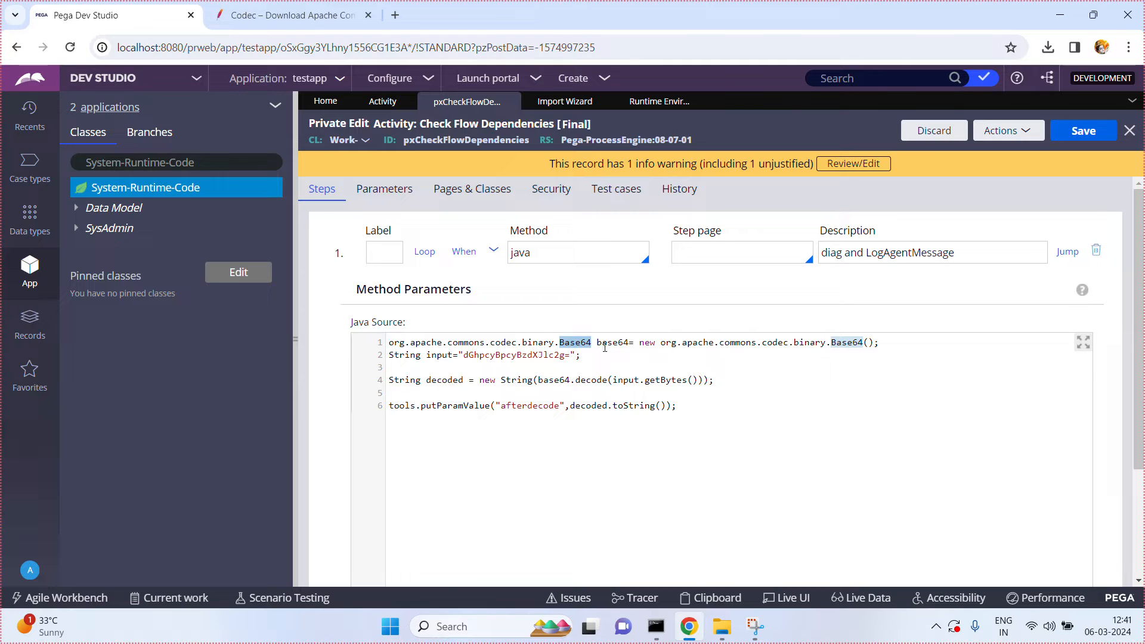
{"action": "double_click", "coordinate": [539, 355]}
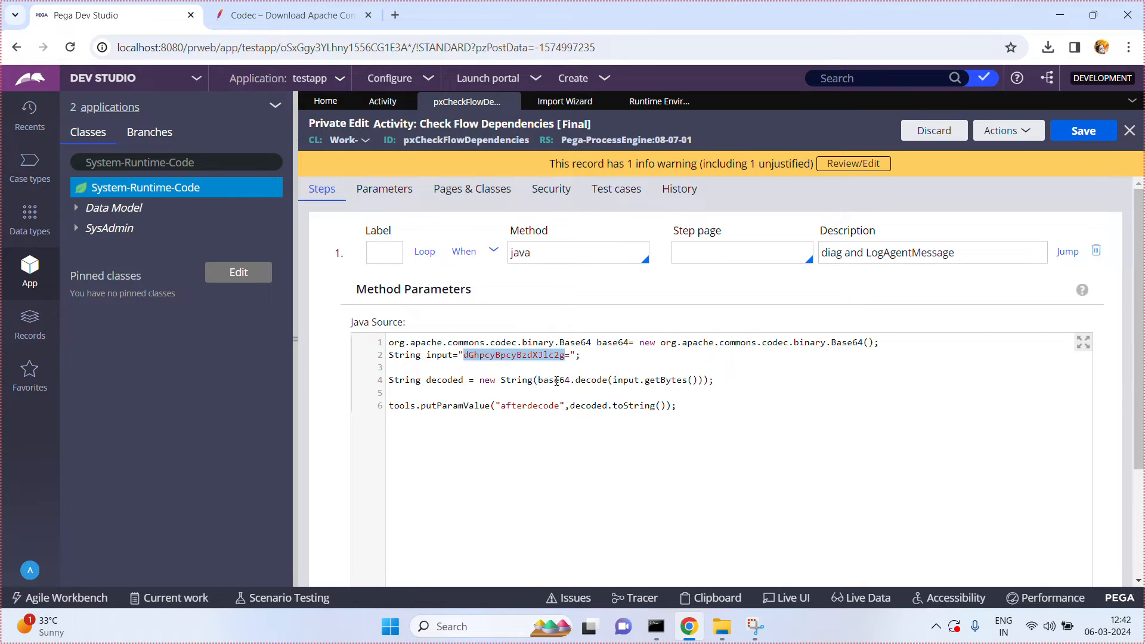
{"action": "double_click", "coordinate": [596, 380]}
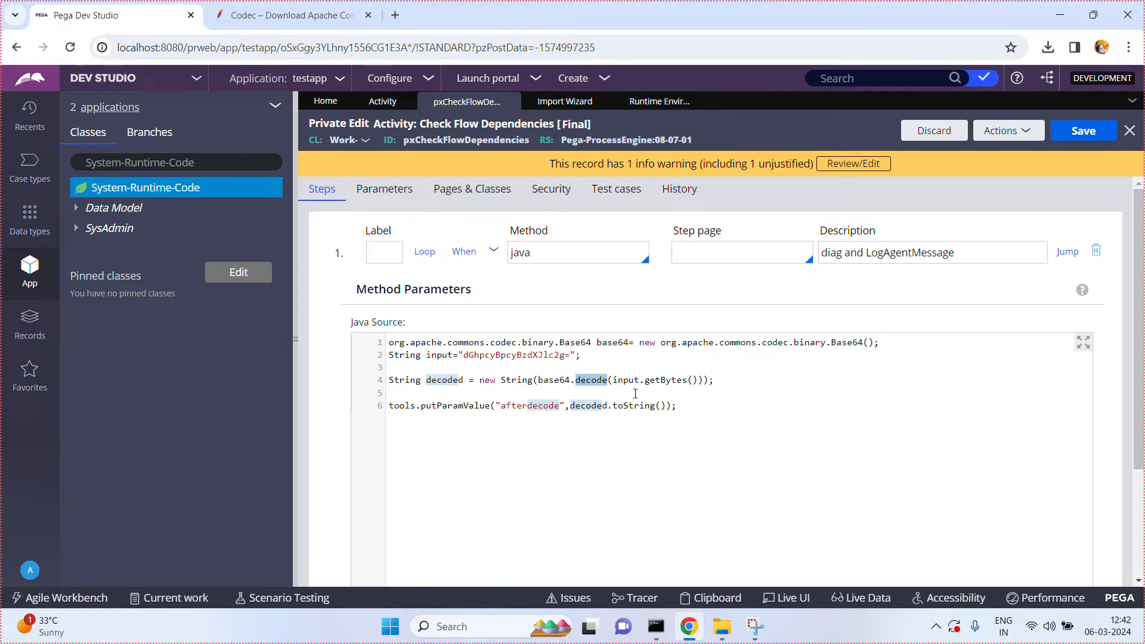
Step: Run the pxCheckFlowDependencies activity on an empty test page, close its status page and return to the activity rule
{"action": "left_click", "coordinate": [1014, 131]}
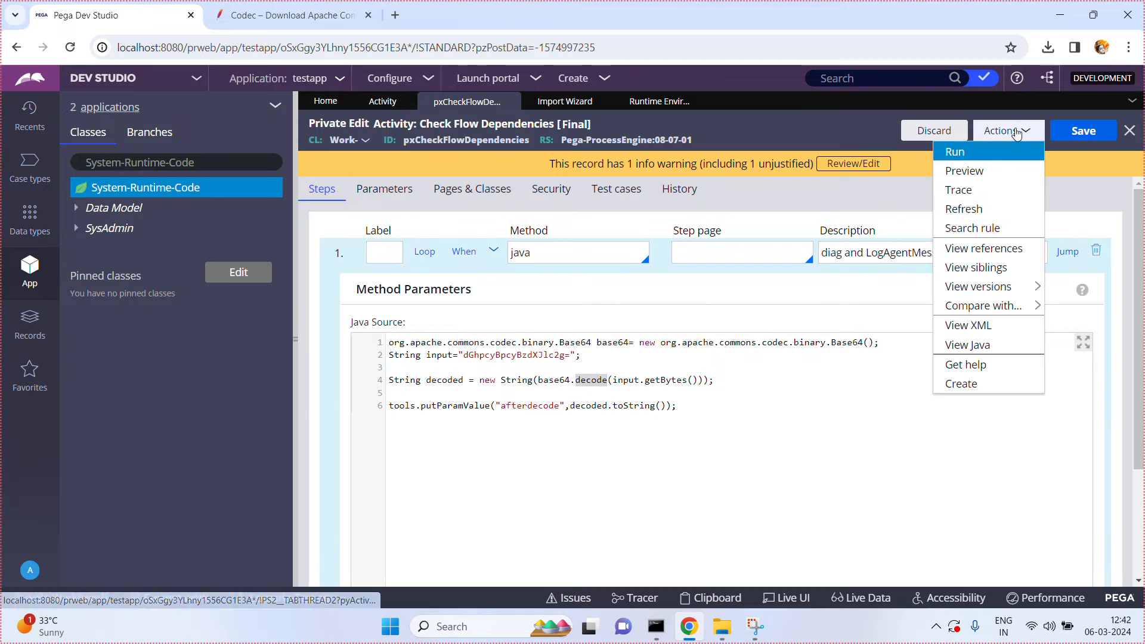
{"action": "left_click", "coordinate": [975, 152]}
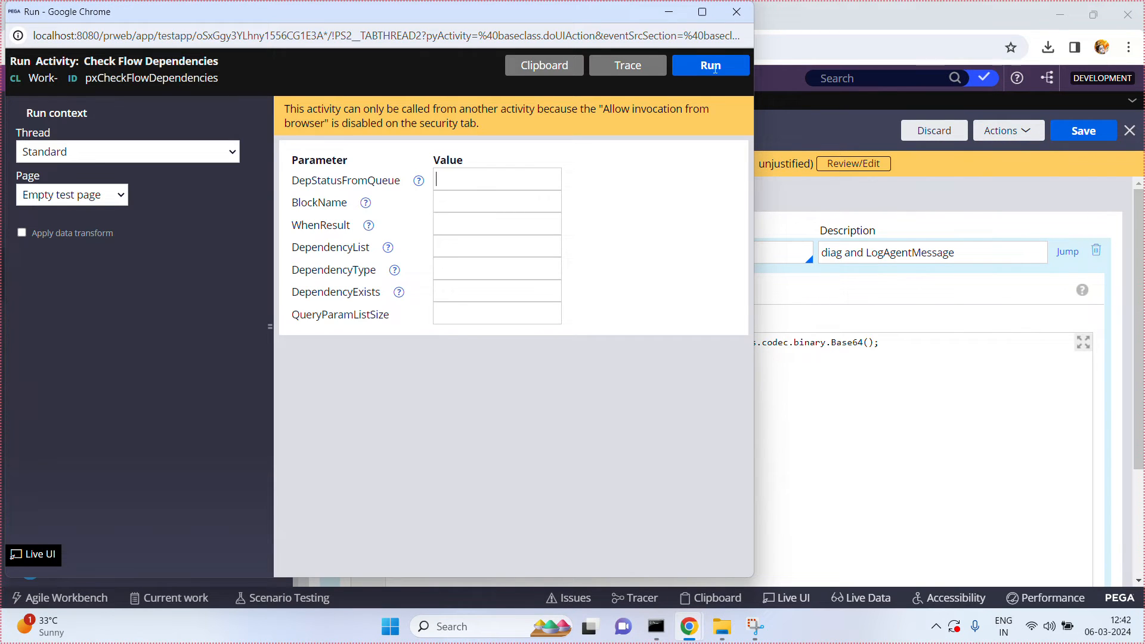
{"action": "left_click", "coordinate": [709, 66]}
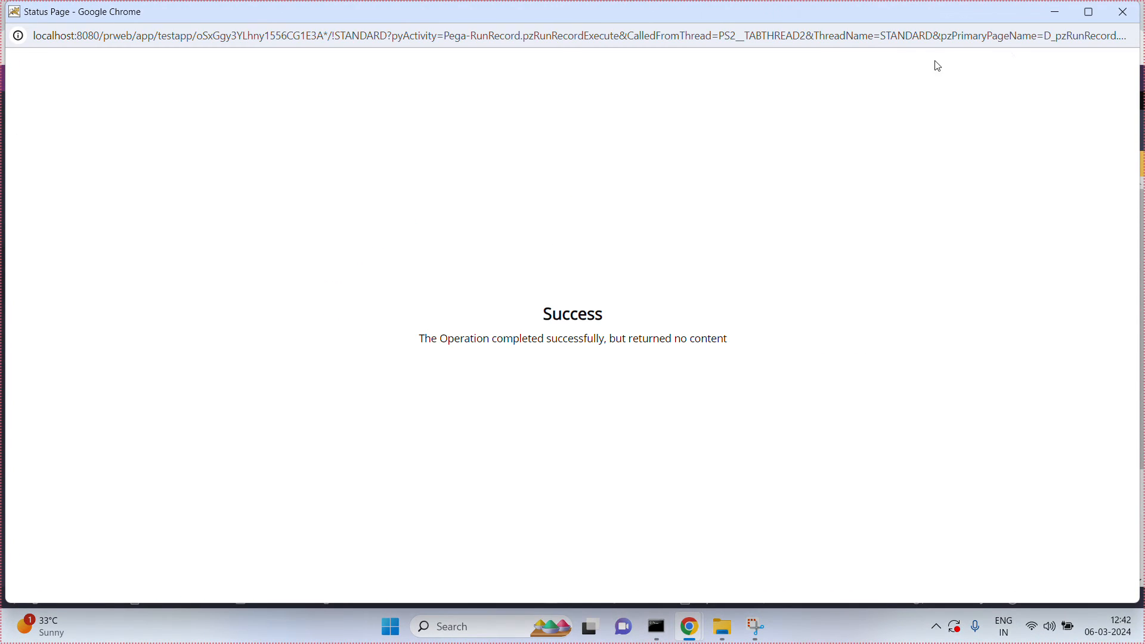
{"action": "left_click", "coordinate": [1122, 21]}
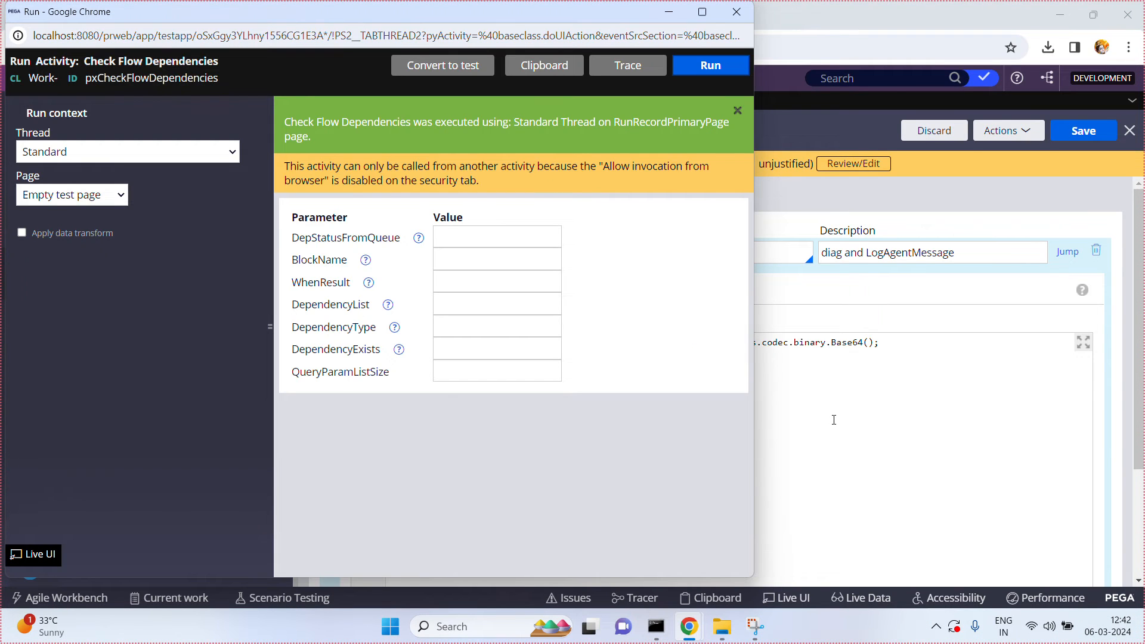
{"action": "left_click", "coordinate": [832, 419]}
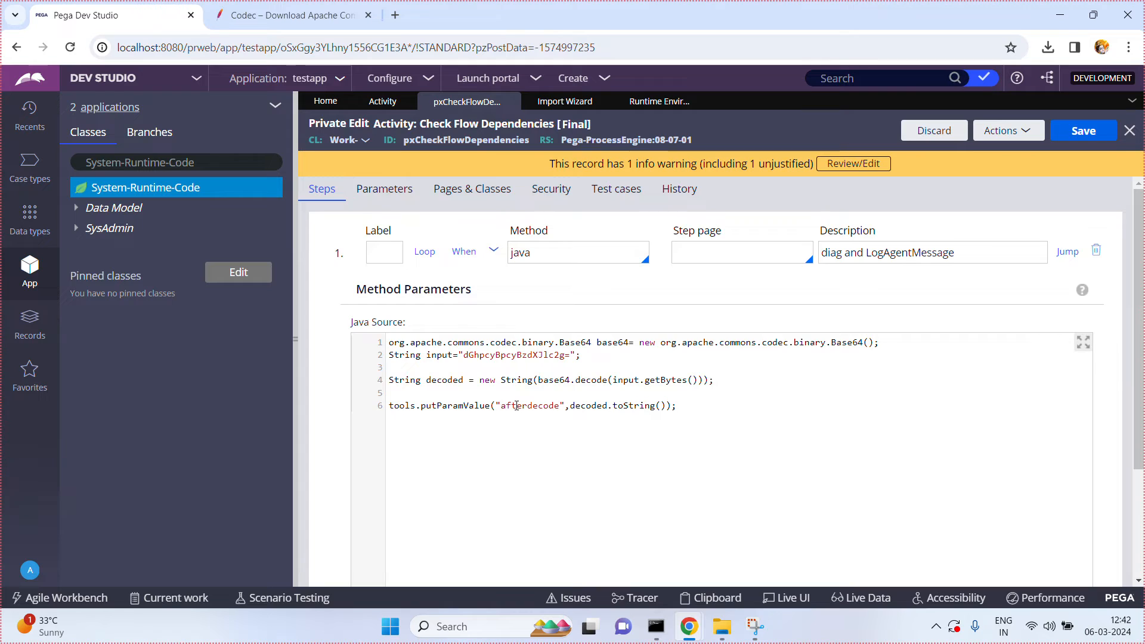
Step: Start a trace on the pxCheckFlowDependencies activity and run the activity again without parameter values
{"action": "left_click", "coordinate": [1008, 131]}
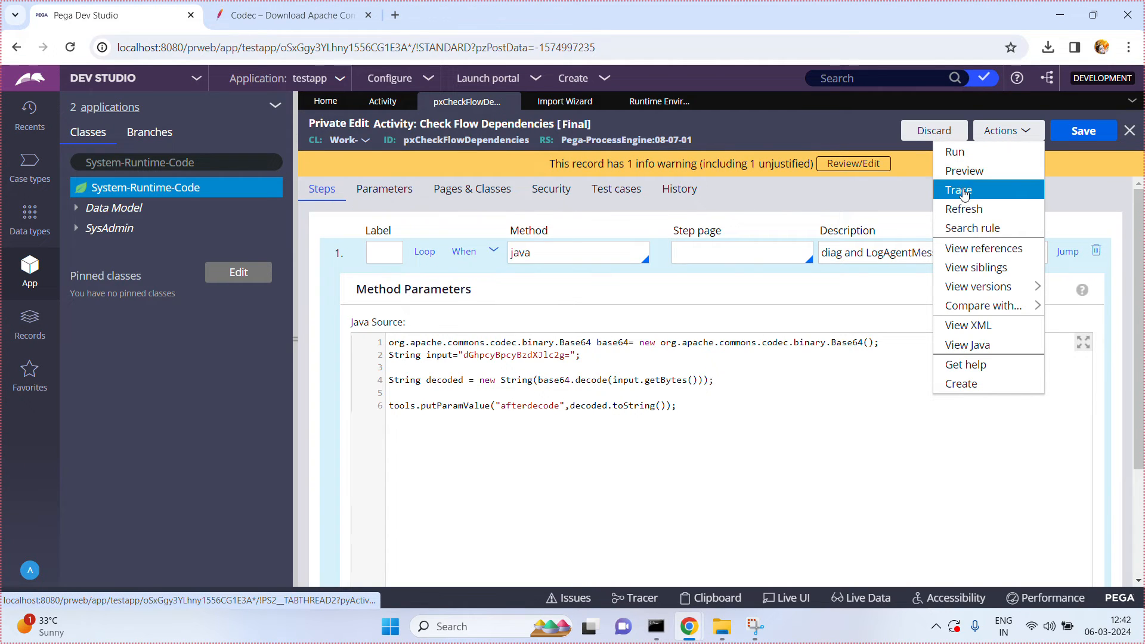
{"action": "left_click", "coordinate": [964, 189]}
{"action": "left_click", "coordinate": [1004, 131]}
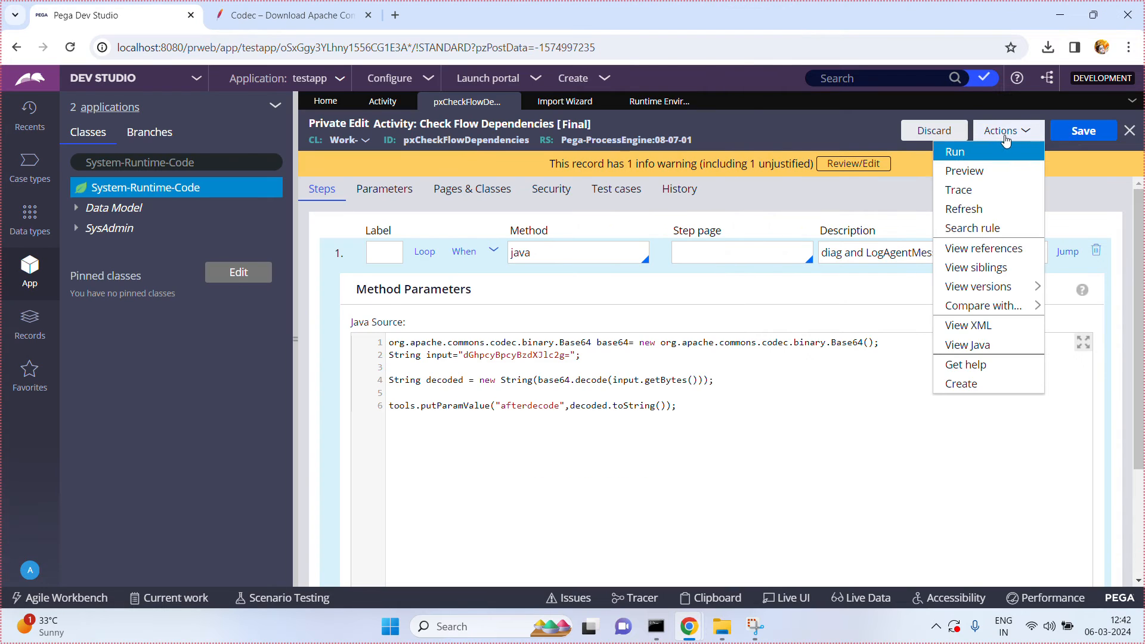
{"action": "left_click", "coordinate": [980, 153]}
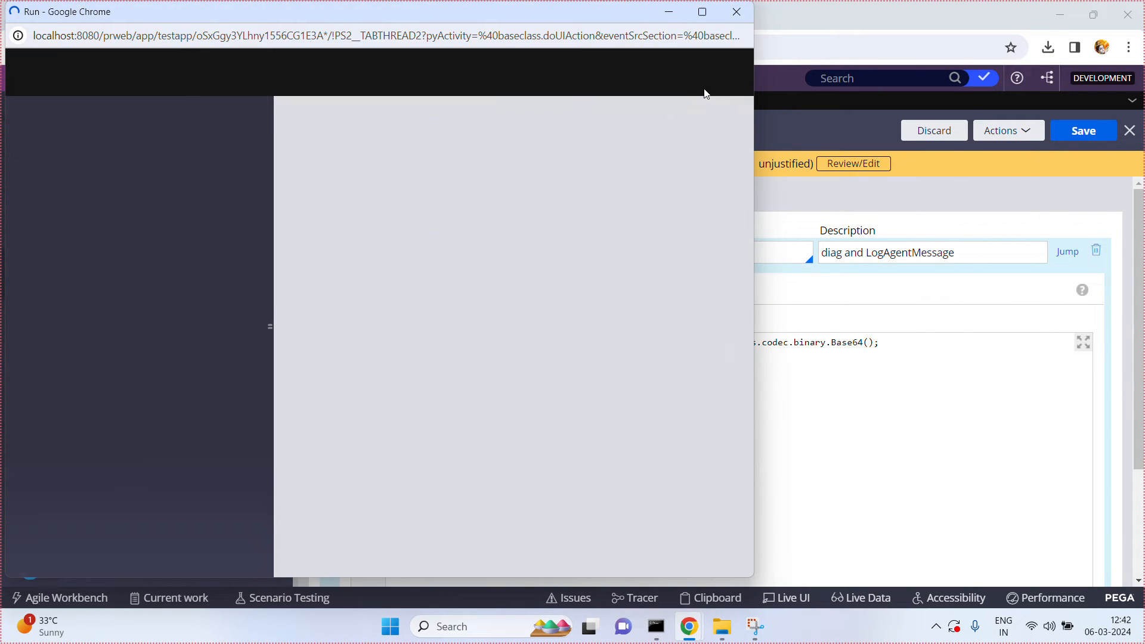
{"action": "left_click", "coordinate": [709, 66]}
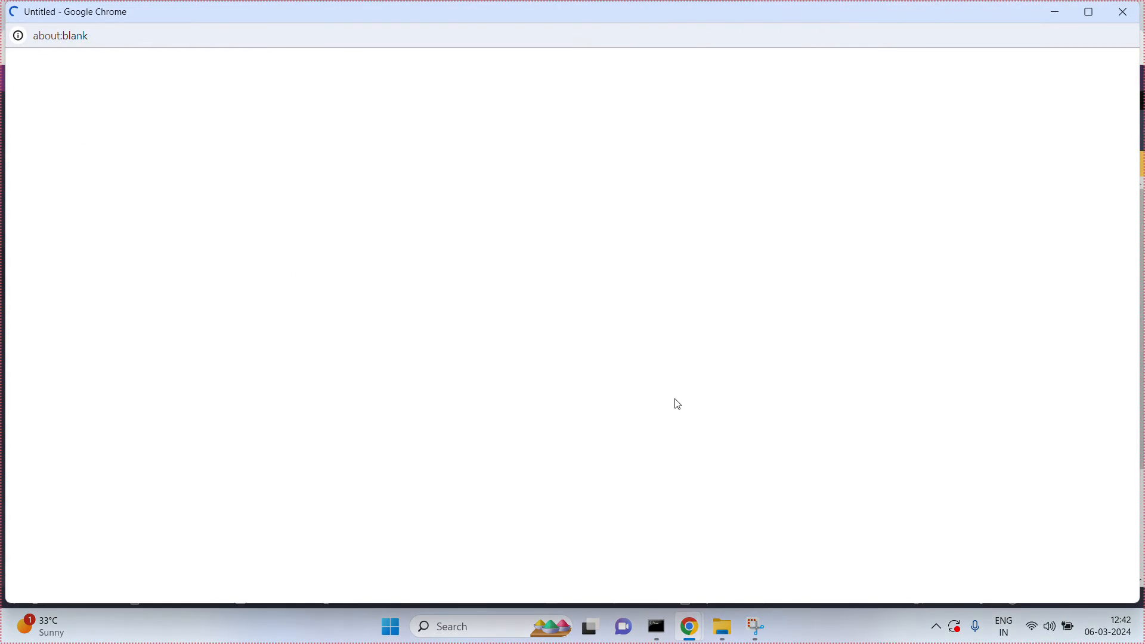
Step: In the Tracer window, examine the afterdecode value on the parameter page of the Property-Set Step End event
{"action": "mouse_move", "coordinate": [706, 641]}
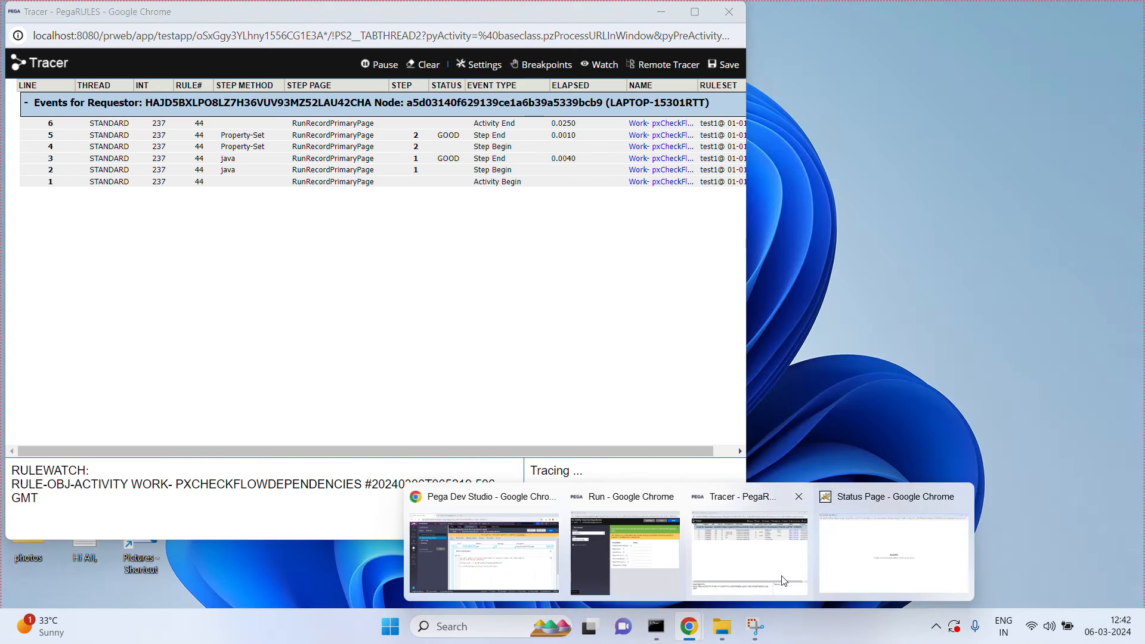
{"action": "left_click", "coordinate": [784, 581]}
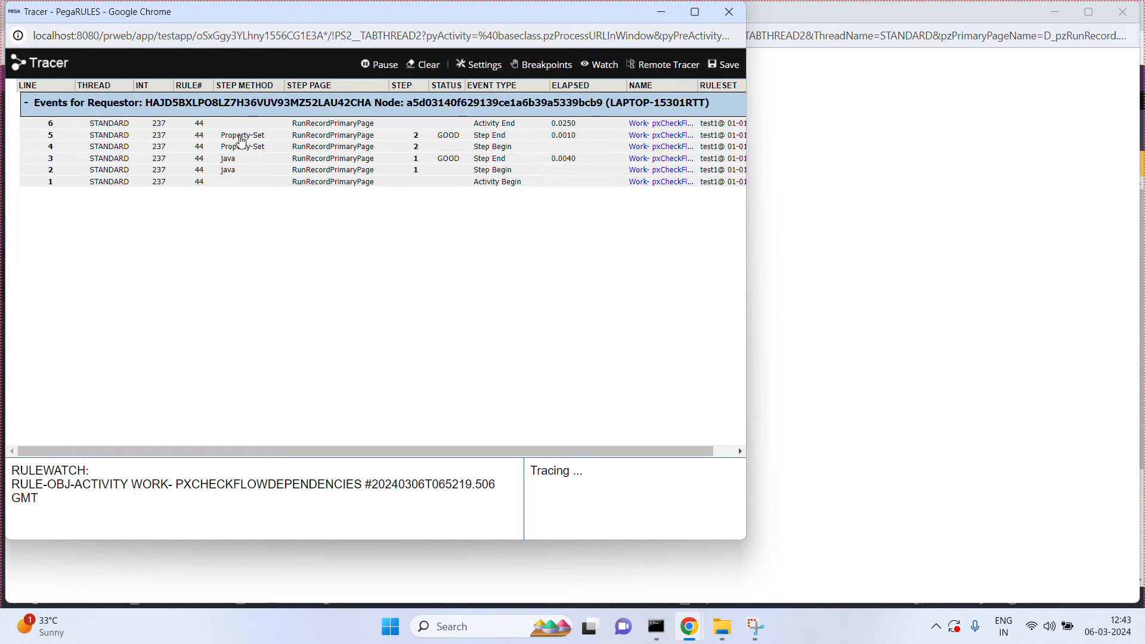
{"action": "left_click", "coordinate": [241, 139]}
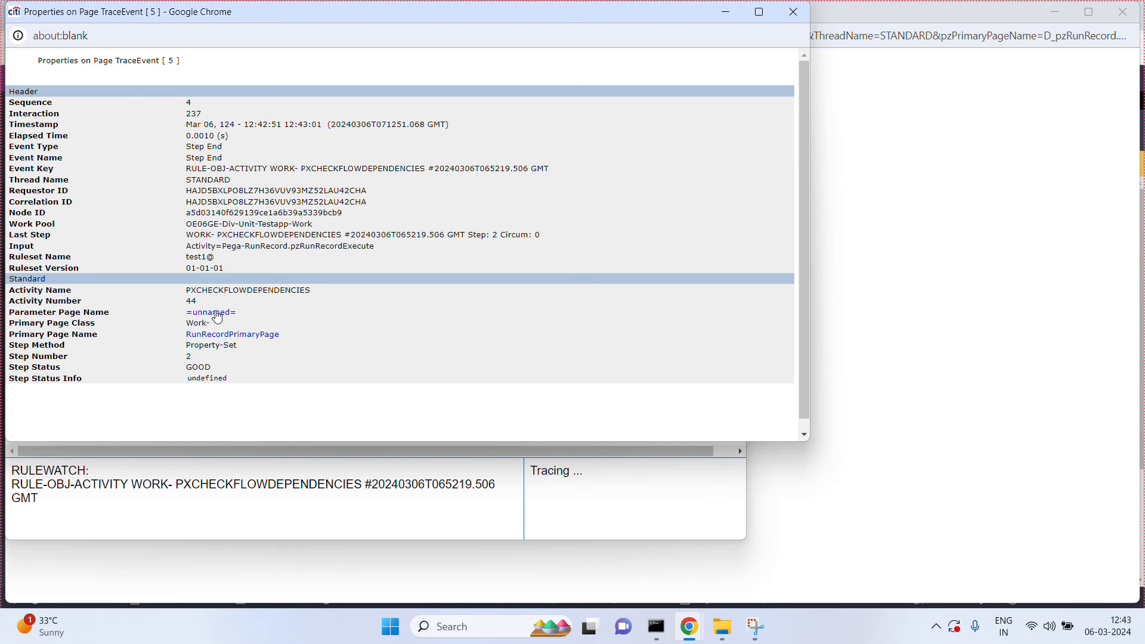
{"action": "left_click", "coordinate": [215, 313]}
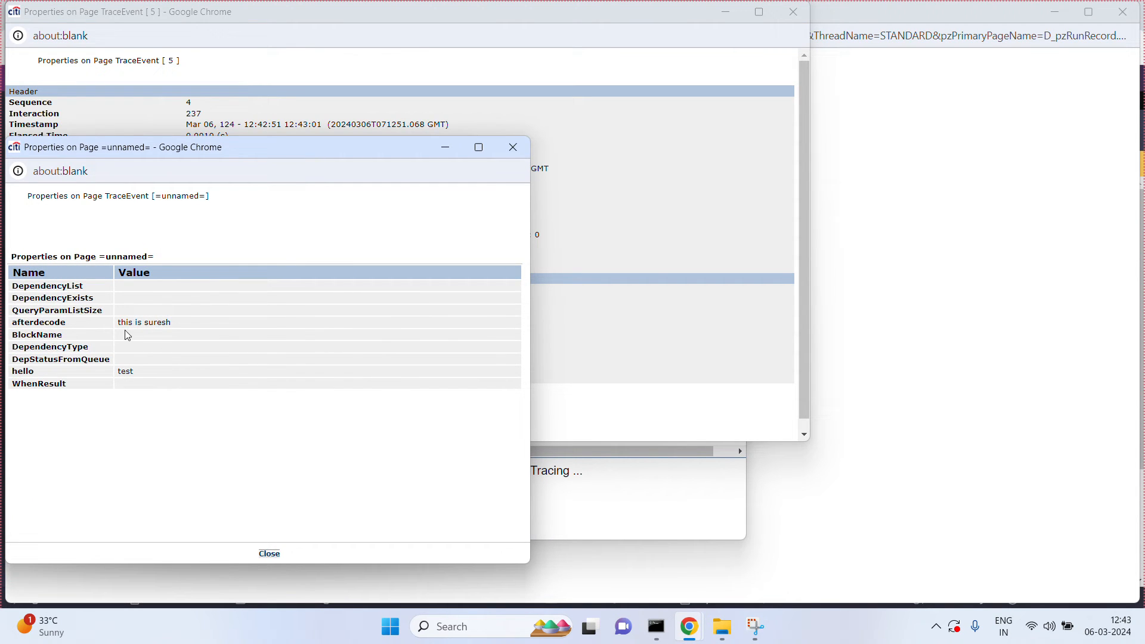
{"action": "left_click", "coordinate": [925, 373]}
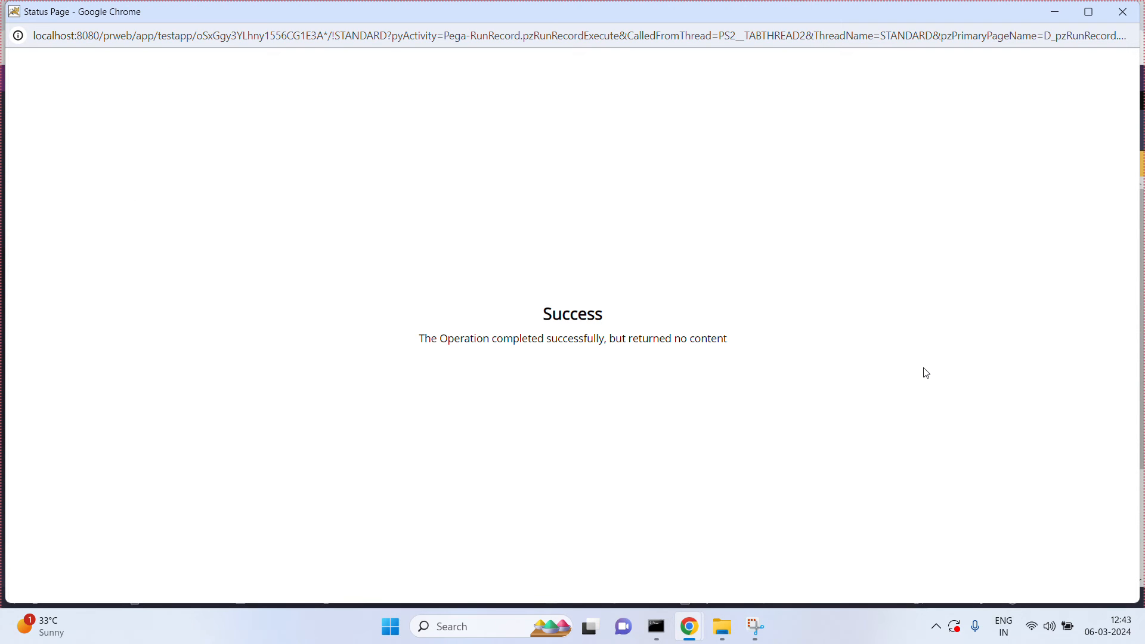
Step: Return to the activity in Dev Studio and copy the complete Base64 input string from the Java source, including the trailing equals sign
{"action": "mouse_move", "coordinate": [688, 627]}
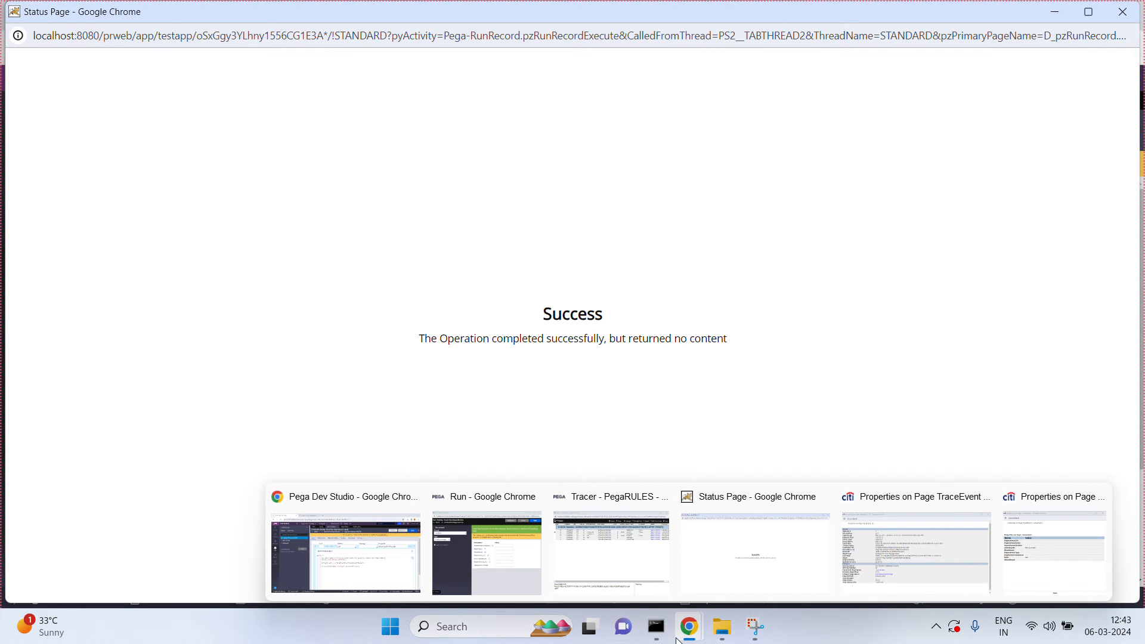
{"action": "left_click", "coordinate": [394, 587]}
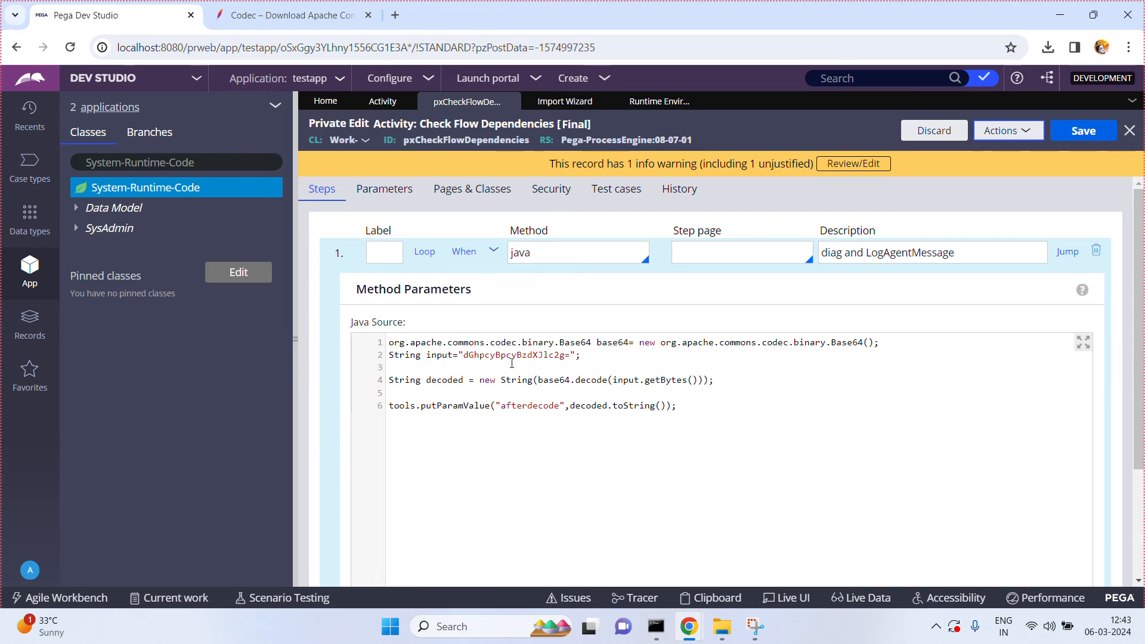
{"action": "double_click", "coordinate": [510, 356]}
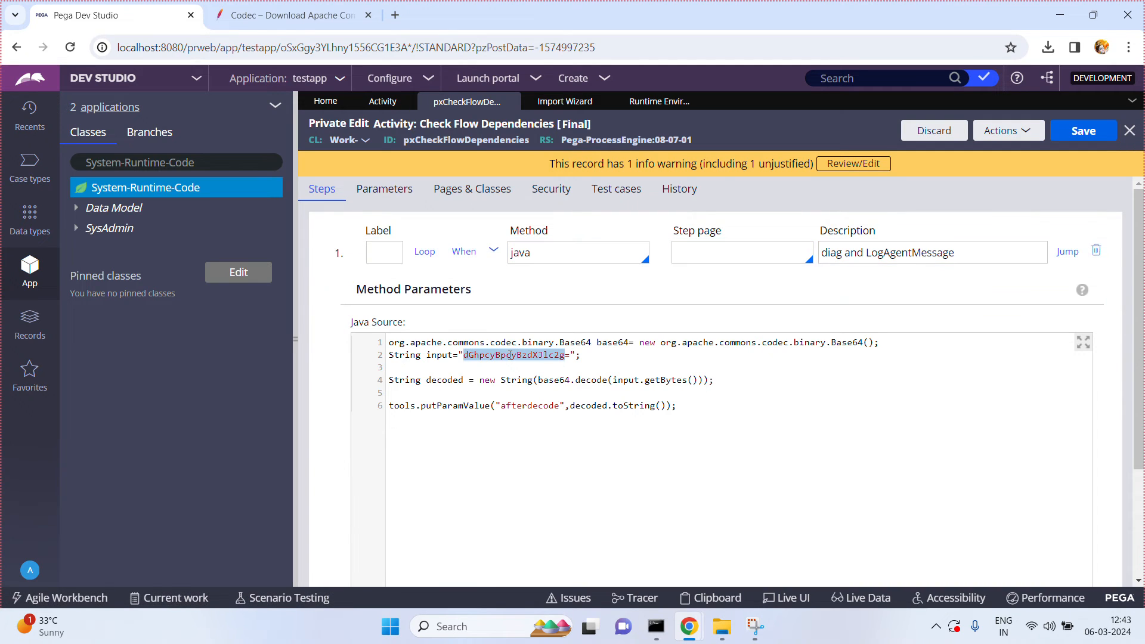
{"action": "left_click", "coordinate": [510, 355]}
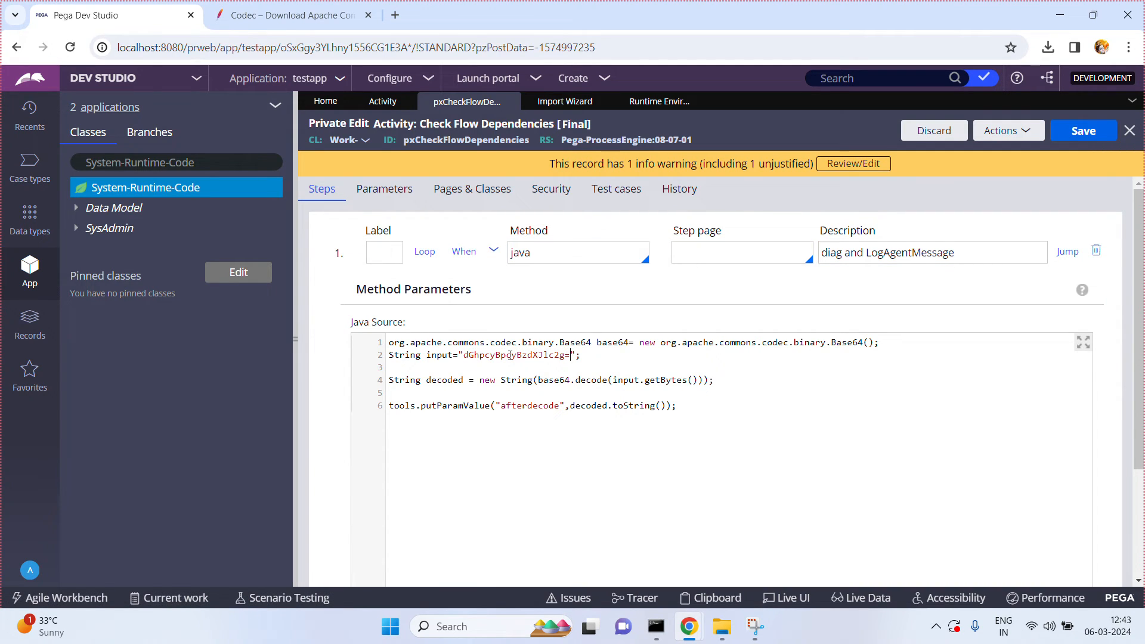
{"action": "left_click_drag", "start_coordinate": [569, 355], "coordinate": [464, 356]}
{"action": "key", "text": "ctrl+c"}
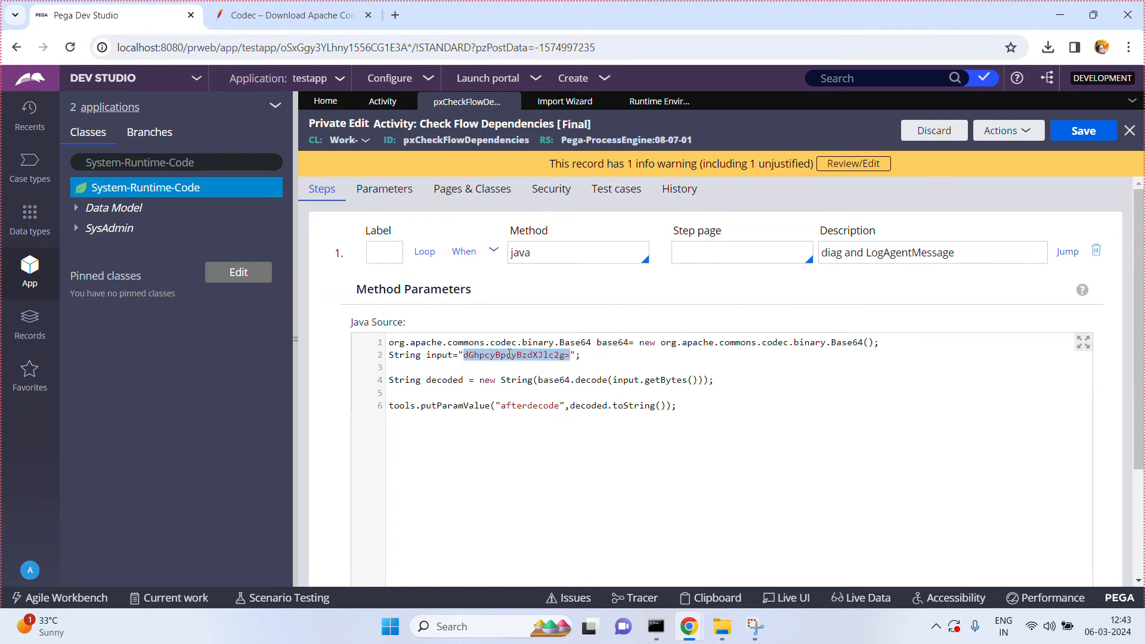
Step: Open base64decode.org in the browser tab showing the Apache Commons Codec download page
{"action": "left_click", "coordinate": [339, 19]}
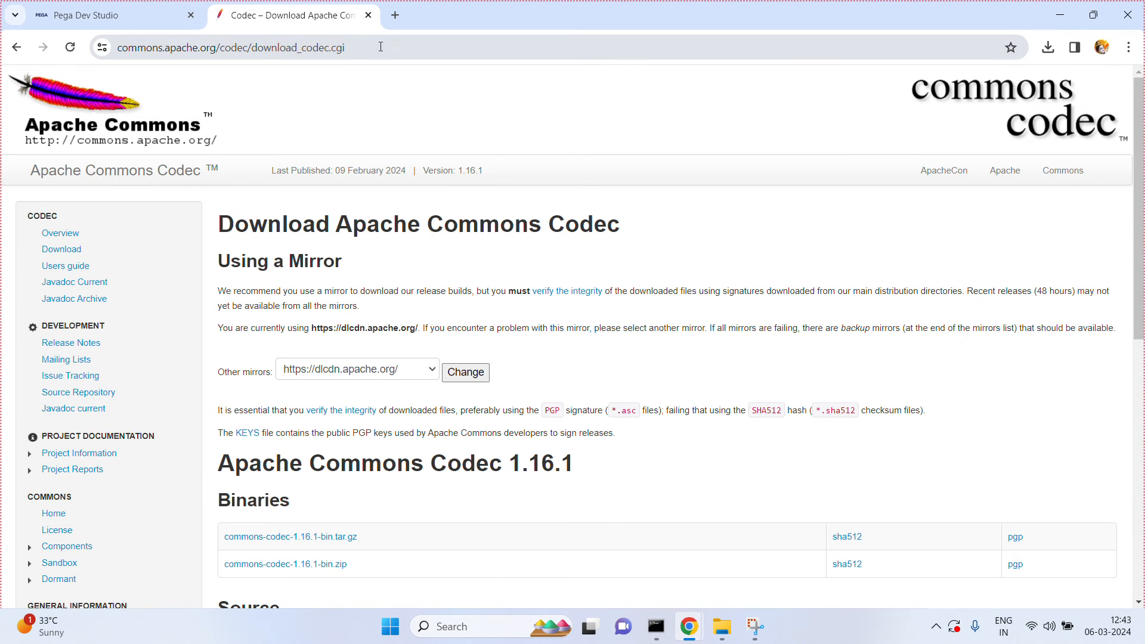
{"action": "left_click", "coordinate": [380, 47]}
{"action": "type", "text": "base64decode.org"}
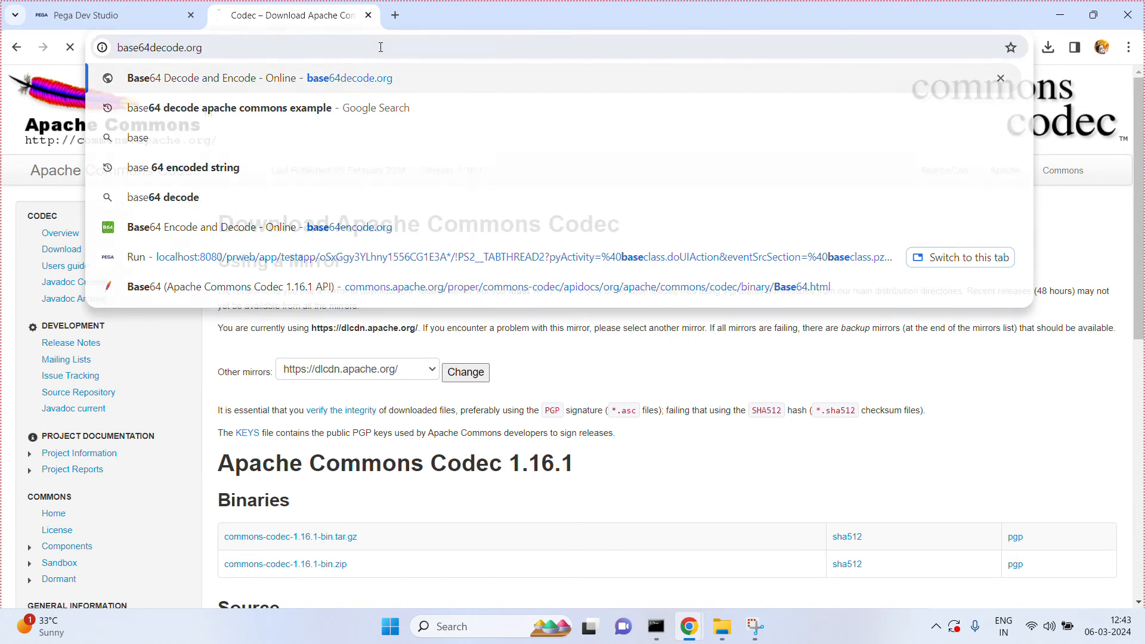
{"action": "key", "text": "Return"}
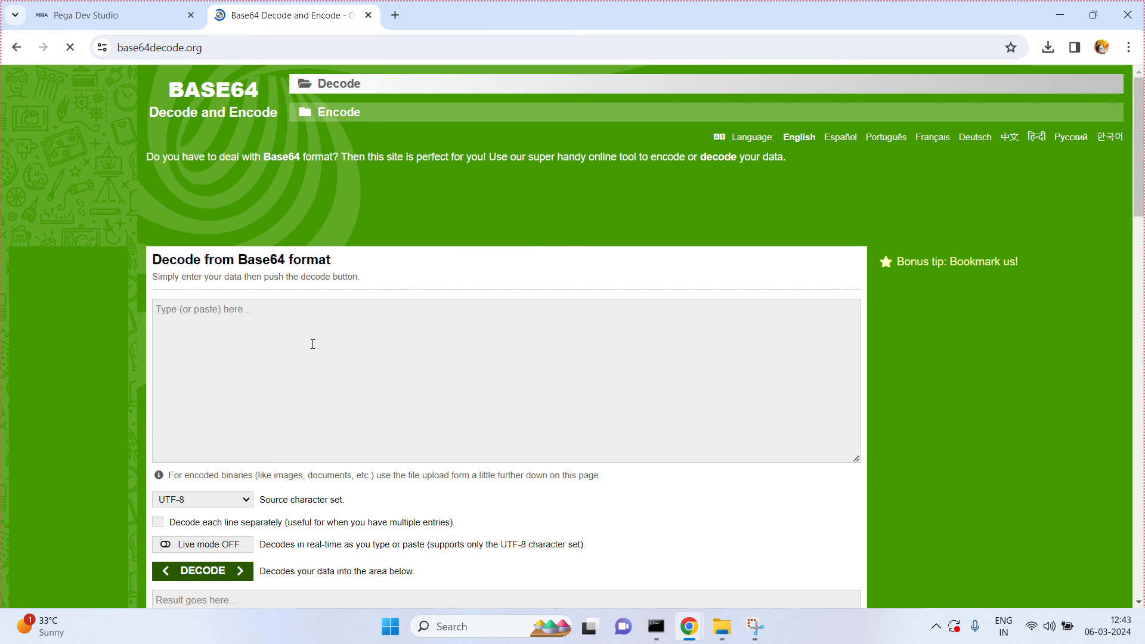
Step: Decode the copied Base64 string with the online decoder, compare the result, and return to the activity in Dev Studio
{"action": "left_click", "coordinate": [312, 344]}
{"action": "key", "text": "ctrl+v"}
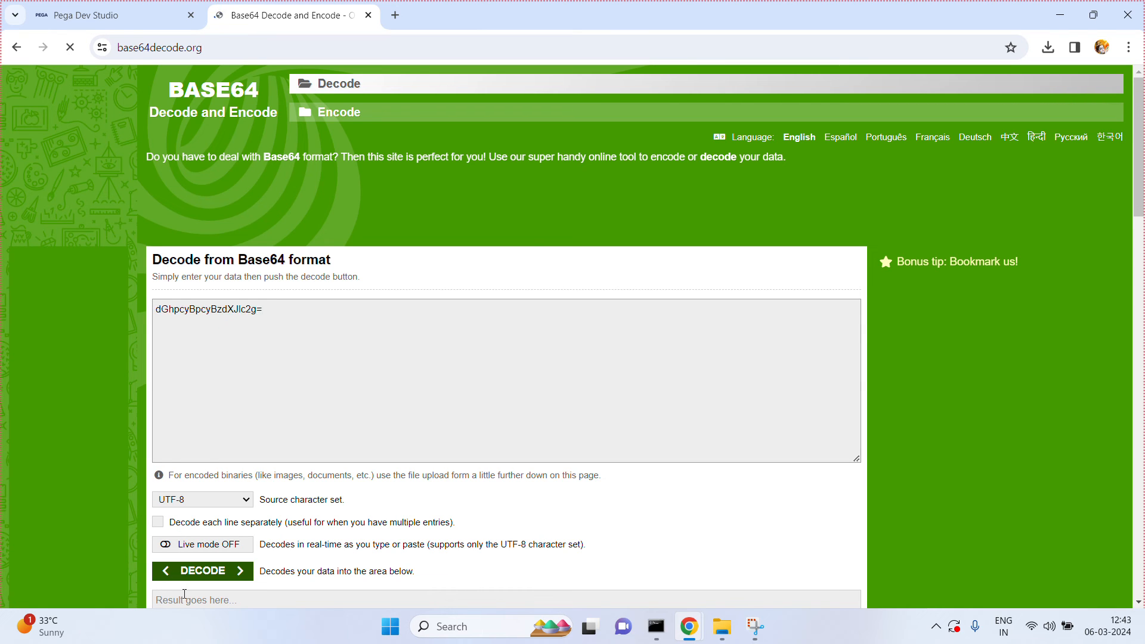
{"action": "left_click", "coordinate": [199, 570]}
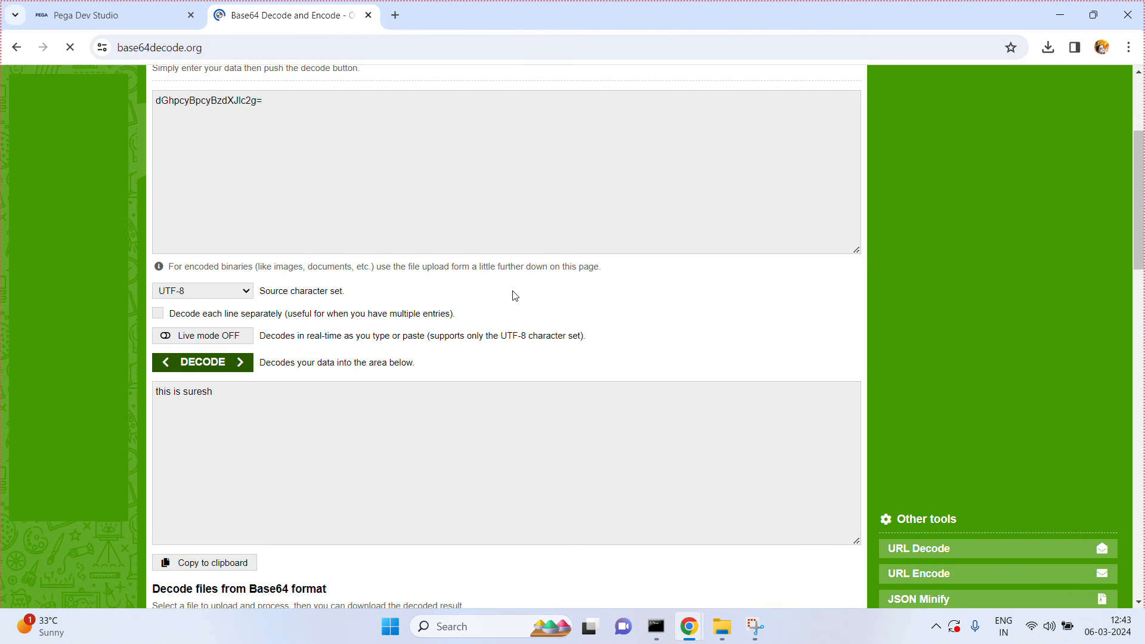
{"action": "left_click", "coordinate": [159, 18]}
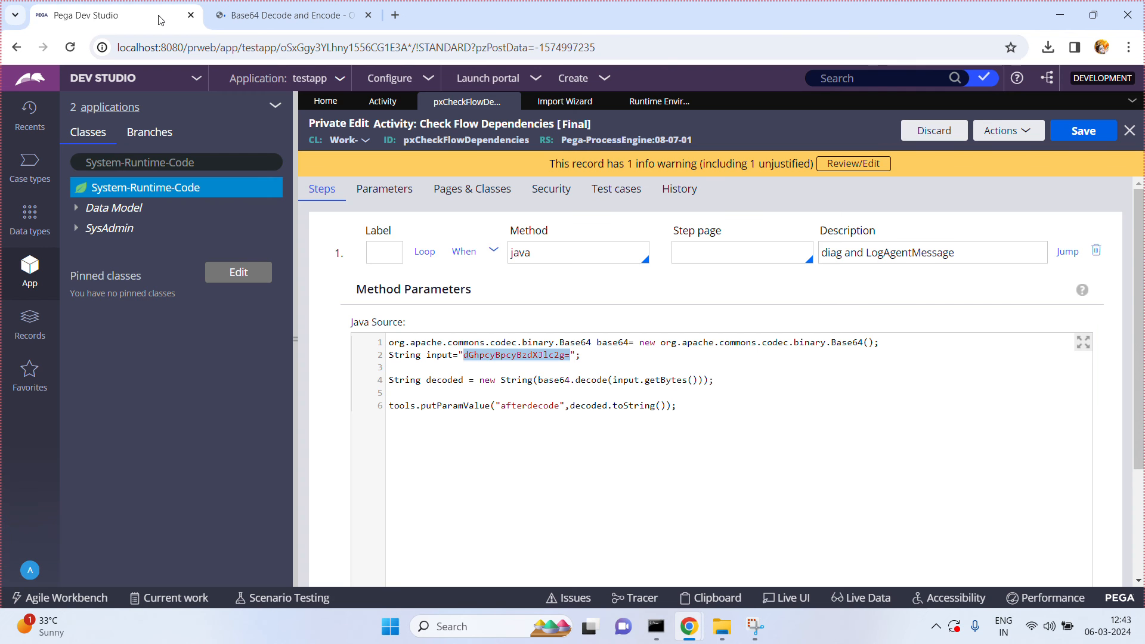